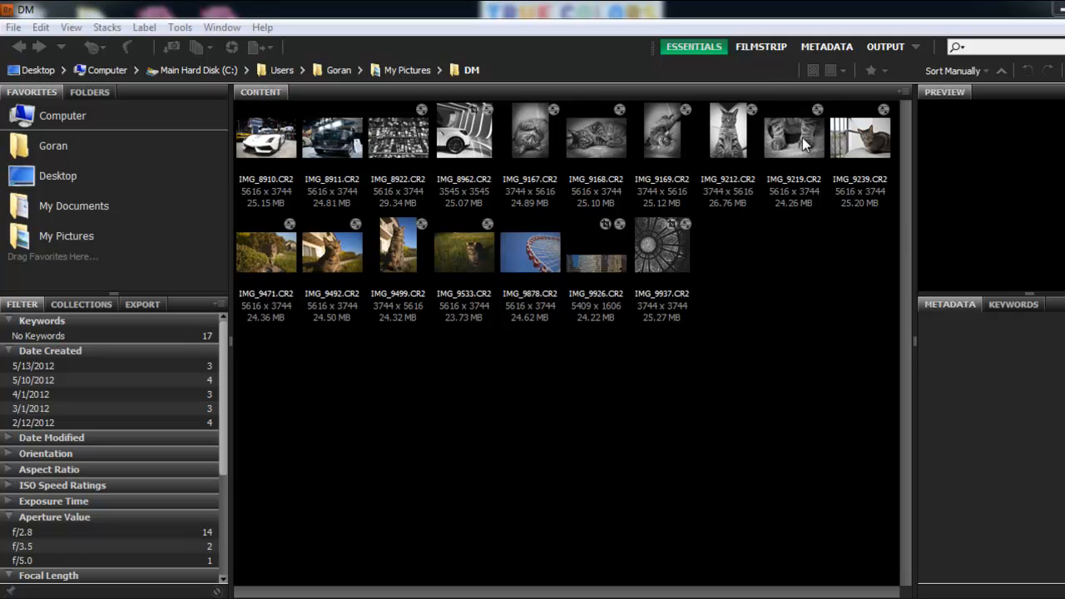
- Switch to the Filmstrip workspace and preview the first few car photos one by one
{"action": "left_click", "coordinate": [767, 47]}
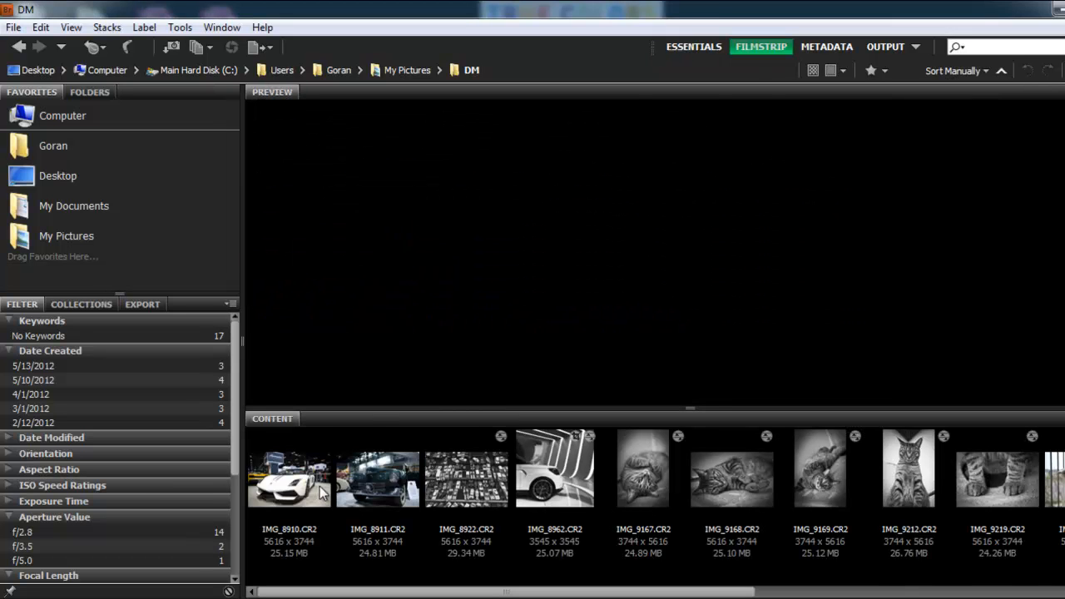
{"action": "left_click", "coordinate": [322, 493]}
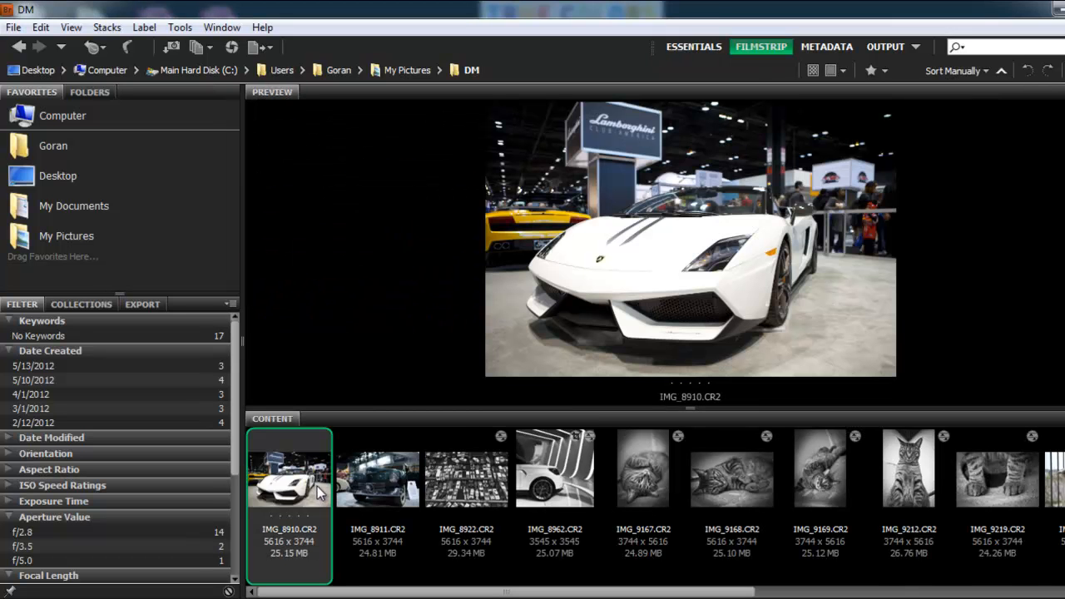
{"action": "left_click", "coordinate": [392, 480]}
{"action": "left_click", "coordinate": [493, 470]}
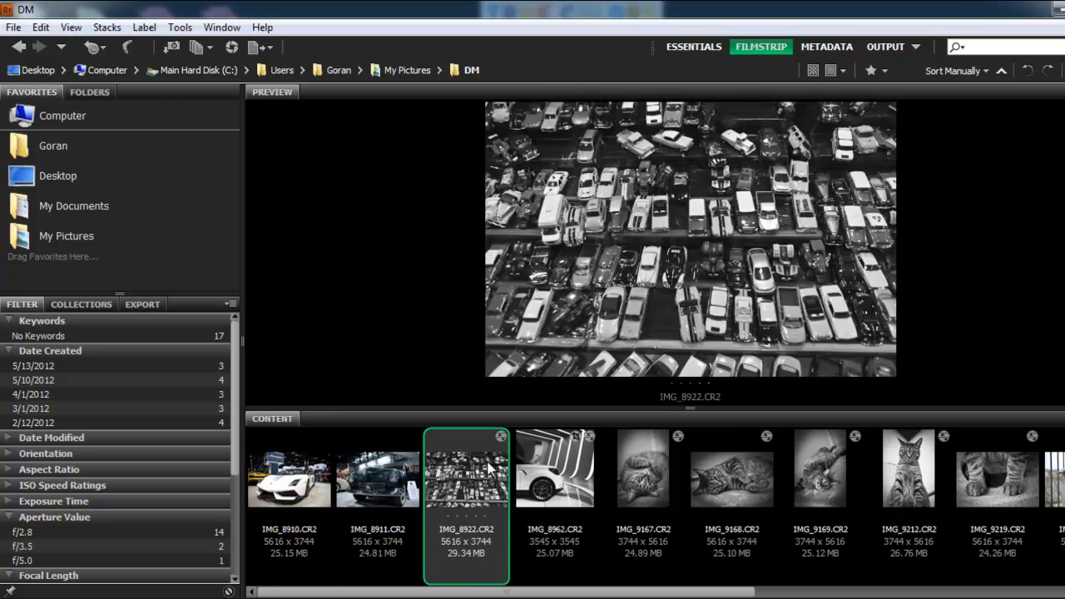
{"action": "left_click", "coordinate": [574, 472]}
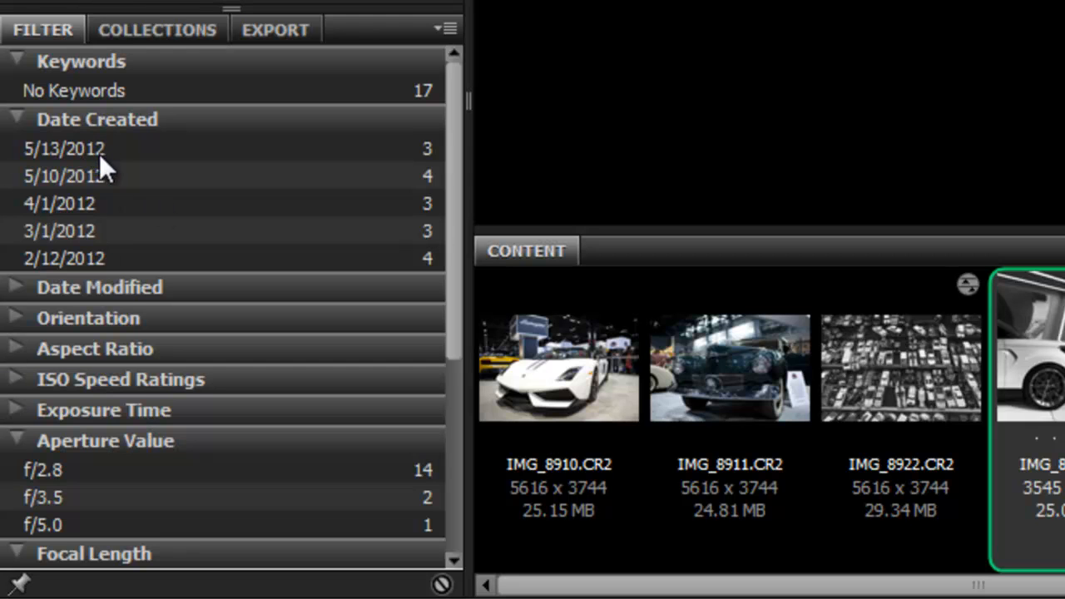
- Expand the Date Modified, Orientation and Aspect Ratio filter categories and select the IMG_8962 photo
{"action": "left_click", "coordinate": [120, 287]}
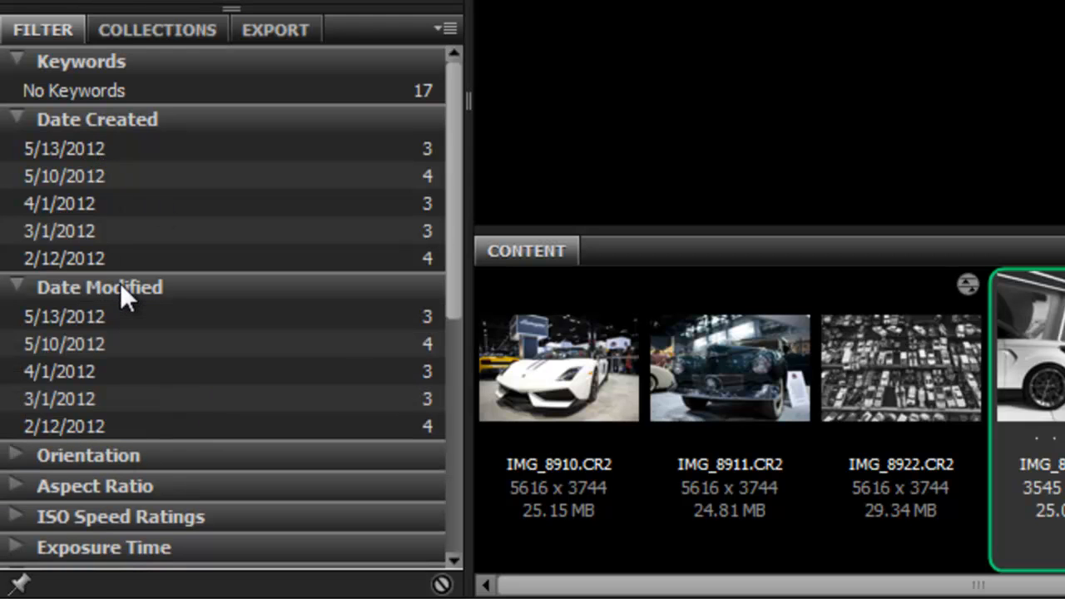
{"action": "left_click", "coordinate": [153, 456]}
{"action": "left_click_drag", "start_coordinate": [453, 236], "coordinate": [459, 358]}
{"action": "left_click", "coordinate": [171, 310]}
{"action": "left_click_drag", "start_coordinate": [457, 275], "coordinate": [439, 502]}
{"action": "left_click", "coordinate": [276, 521]}
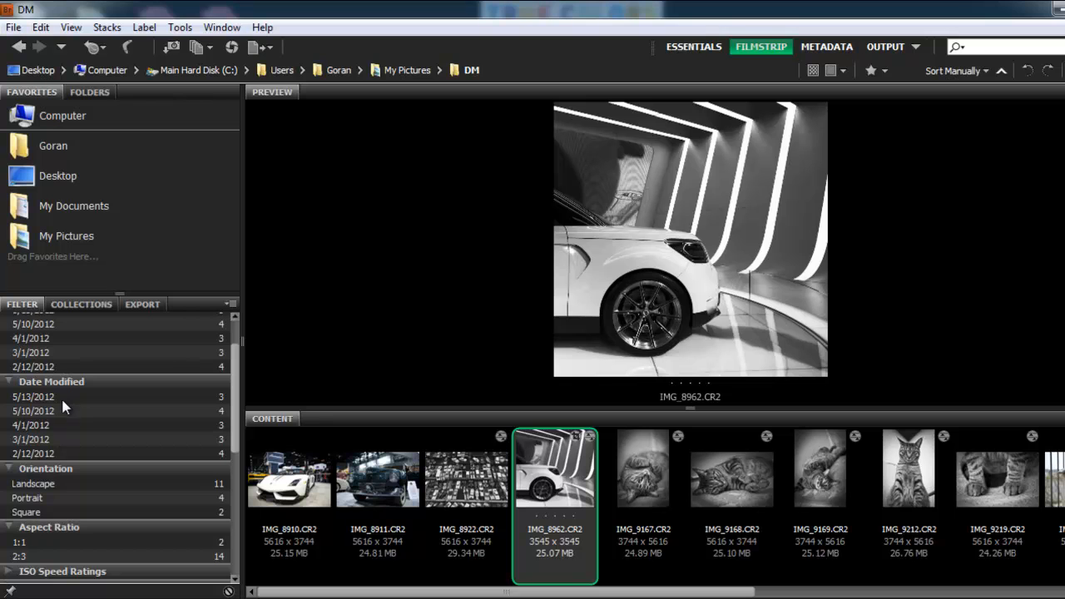
{"action": "left_click_drag", "start_coordinate": [234, 408], "coordinate": [234, 382]}
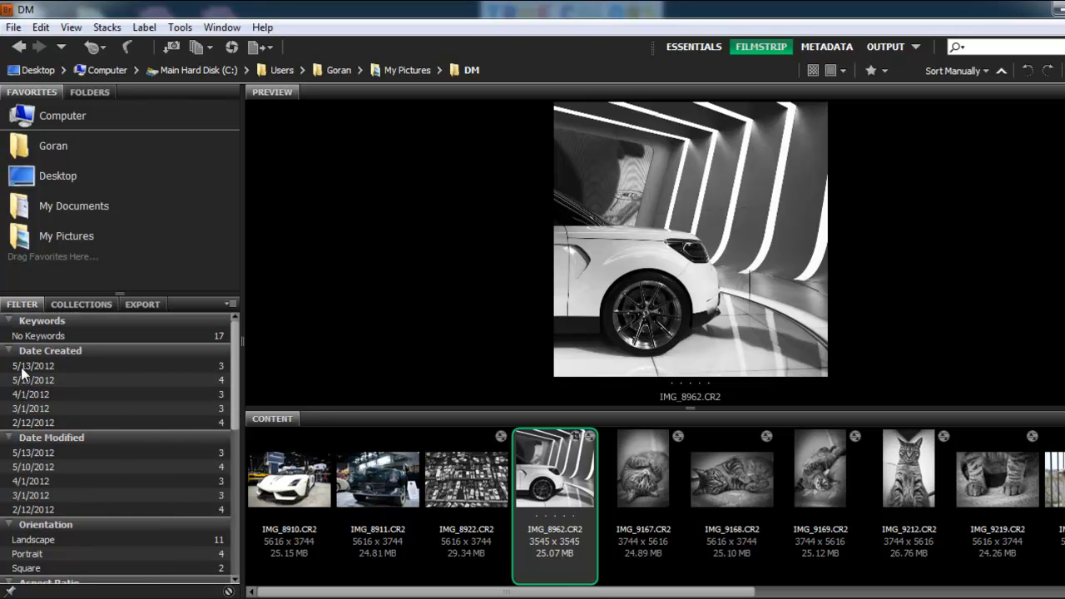
- Try filtering by creation dates 5/10/2012 and 4/1/2012 and modification date 5/13/2012, clearing each filter again
{"action": "left_click", "coordinate": [37, 381]}
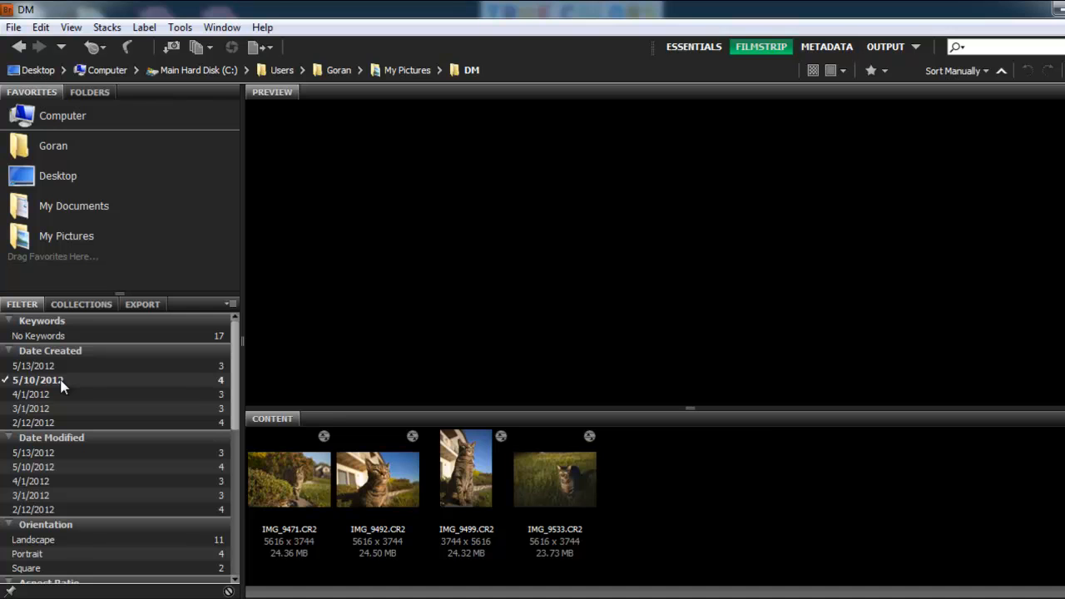
{"action": "left_click", "coordinate": [35, 395]}
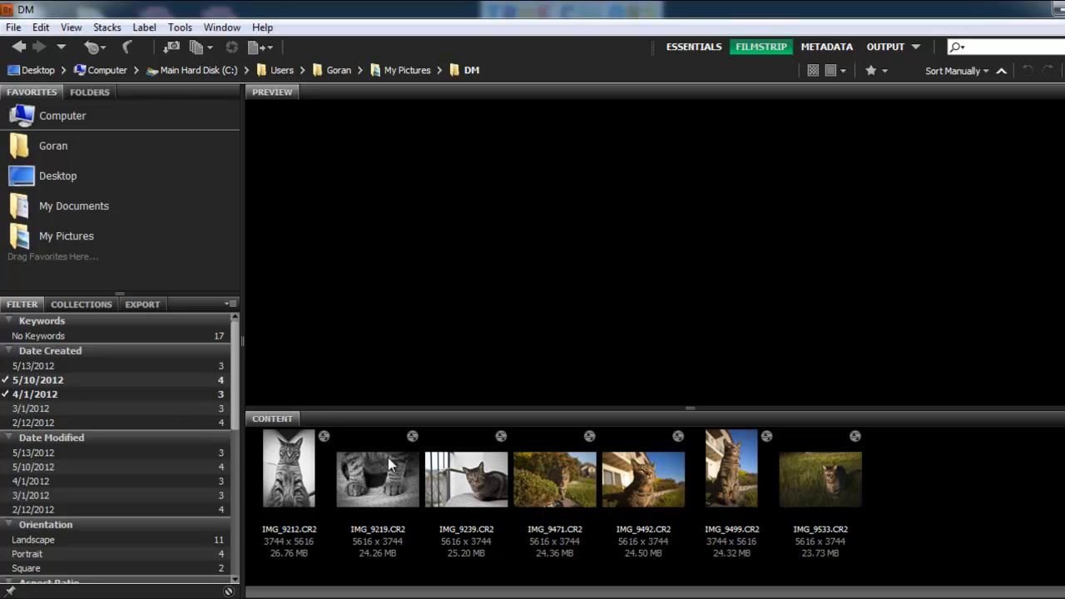
{"action": "left_click", "coordinate": [59, 380]}
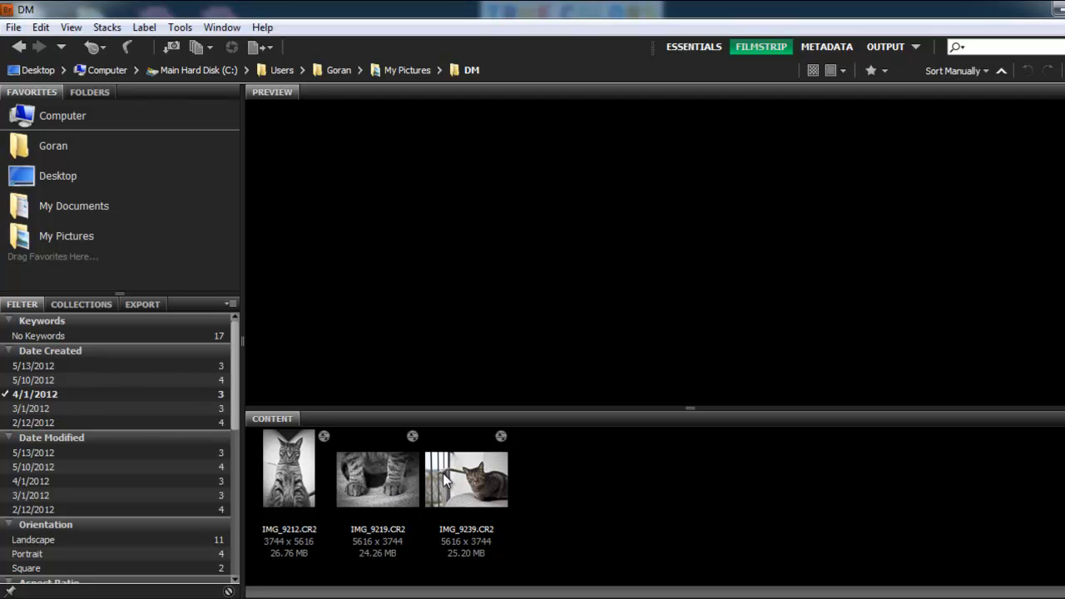
{"action": "left_click", "coordinate": [77, 389]}
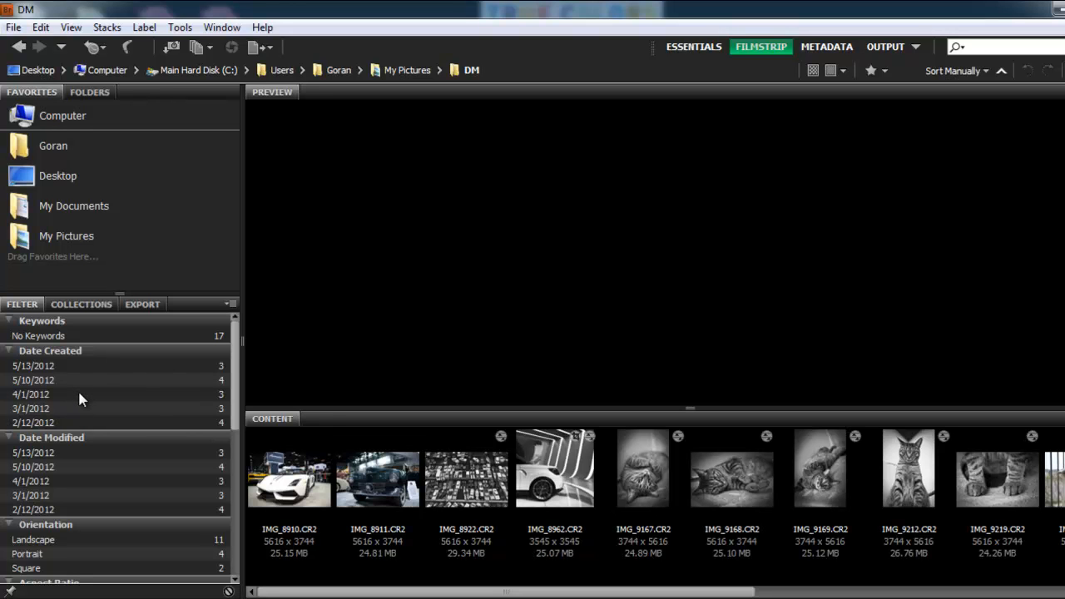
{"action": "left_click", "coordinate": [100, 456]}
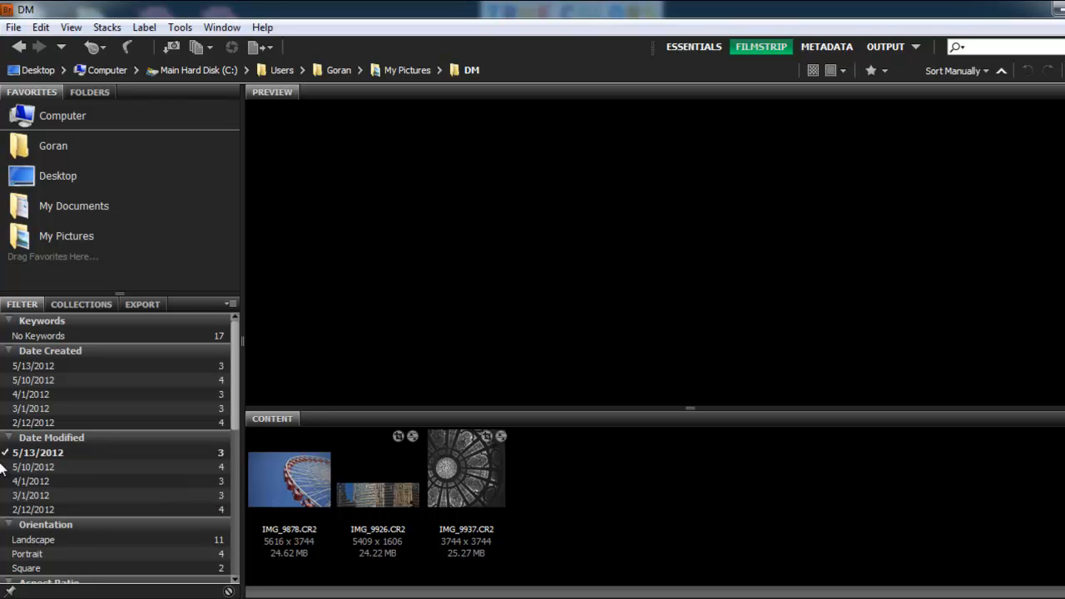
{"action": "left_click", "coordinate": [84, 449]}
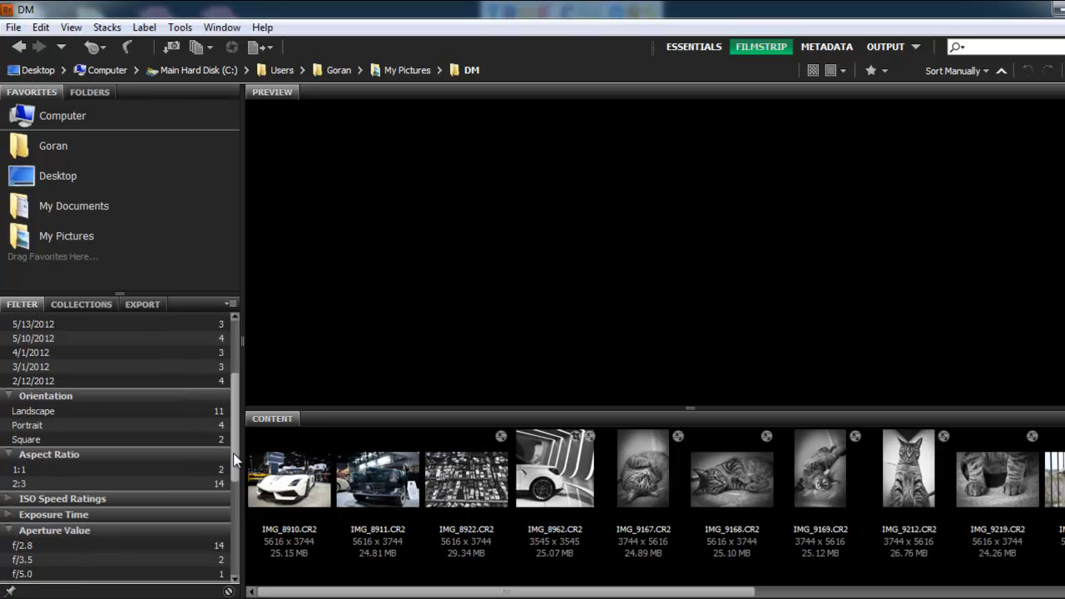
- Filter the photos by Landscape, then Portrait, then Square orientation
{"action": "left_click", "coordinate": [82, 408]}
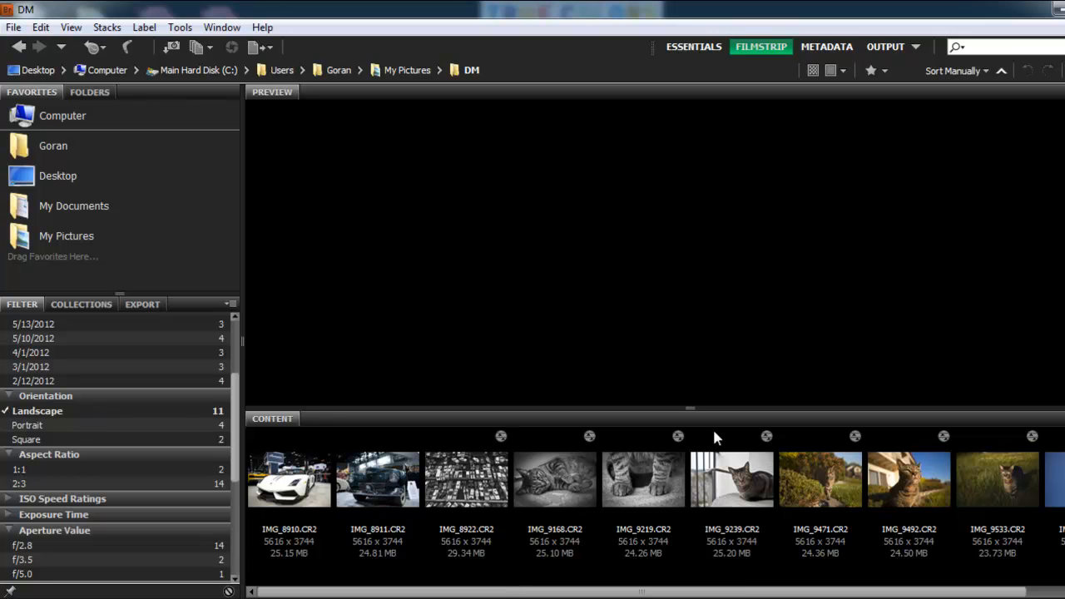
{"action": "left_click", "coordinate": [63, 410]}
{"action": "left_click", "coordinate": [63, 425]}
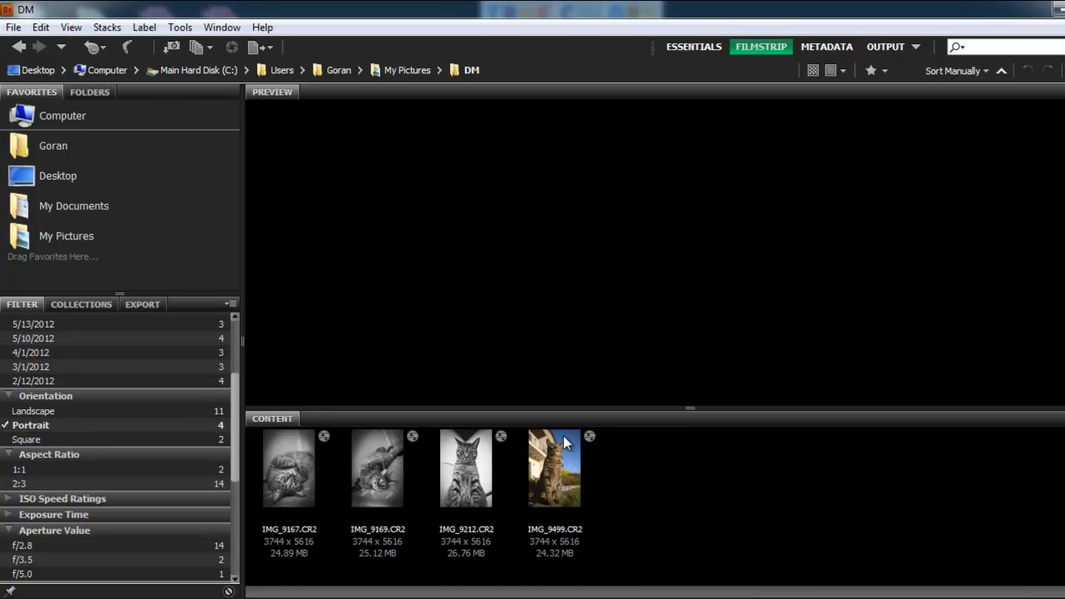
{"action": "left_click", "coordinate": [110, 426]}
{"action": "left_click", "coordinate": [96, 441]}
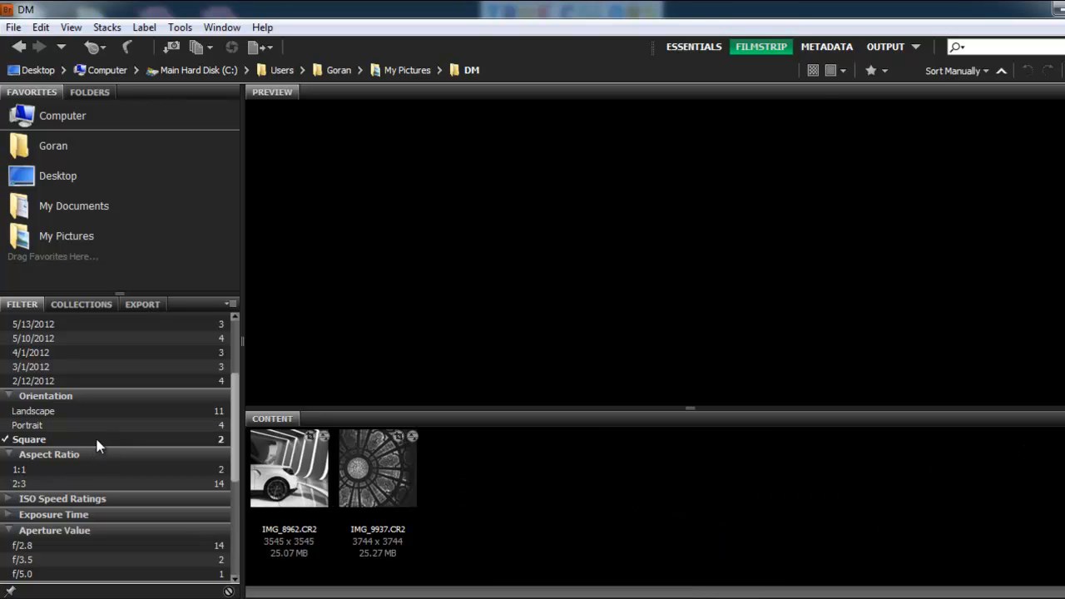
- Preview each of the square photos and return the filter panel to its top
{"action": "left_click", "coordinate": [281, 471]}
{"action": "left_click", "coordinate": [394, 457]}
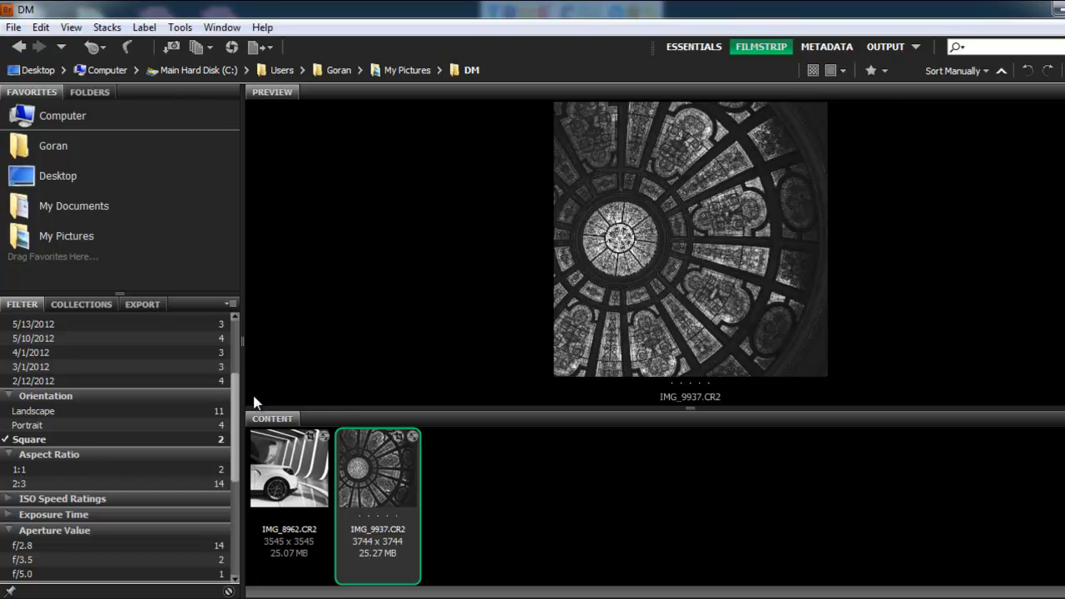
{"action": "left_click_drag", "start_coordinate": [237, 407], "coordinate": [223, 342]}
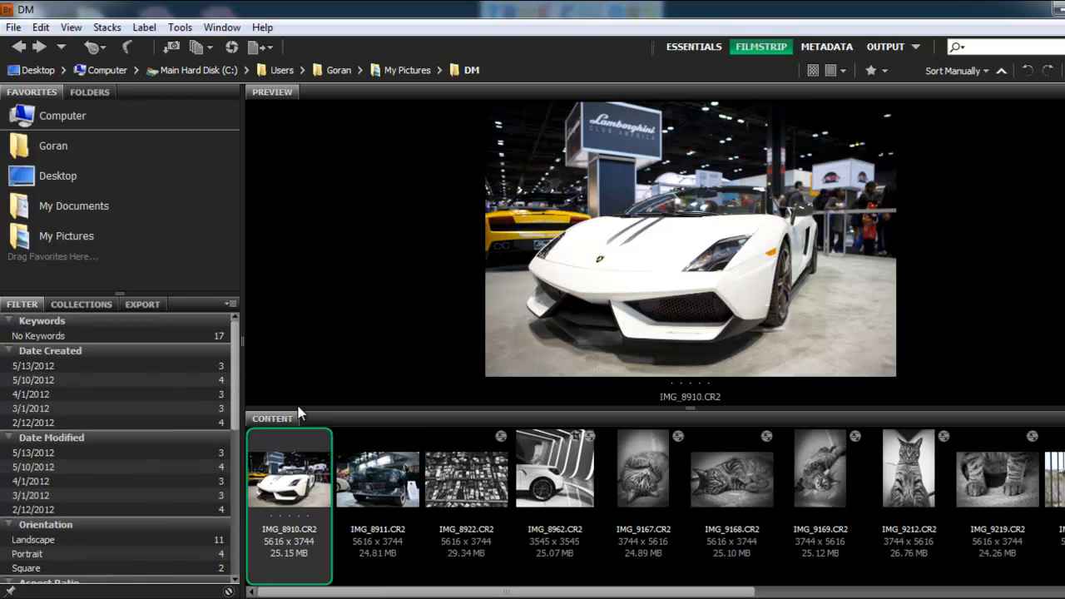
- Open the collections panel and select the four car photos in the content strip
{"action": "left_click", "coordinate": [83, 305]}
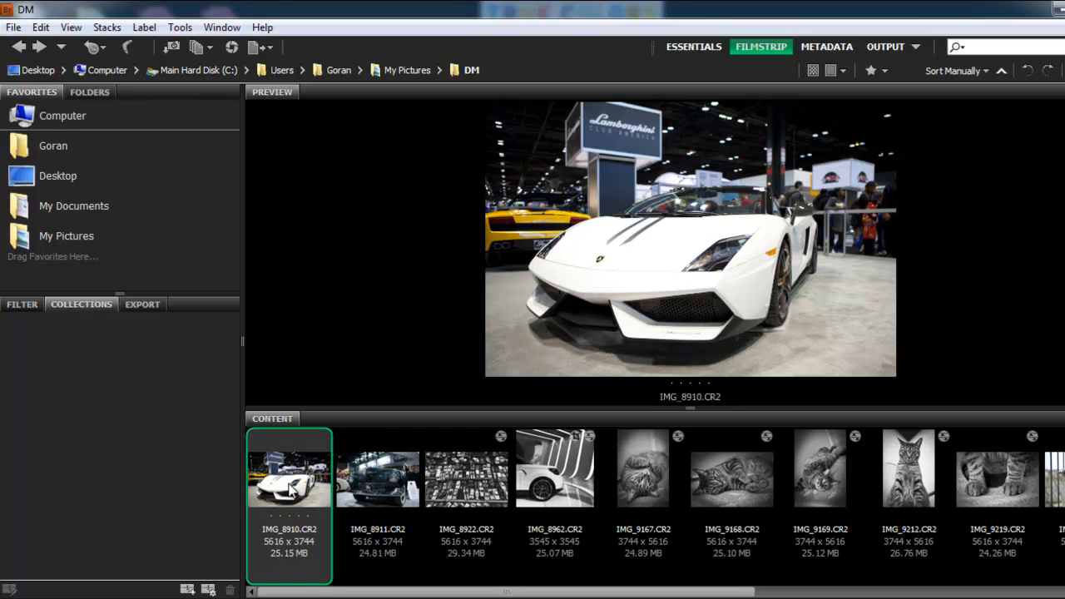
{"action": "left_click", "coordinate": [379, 471], "text": "ctrl"}
{"action": "left_click", "coordinate": [480, 491], "text": "ctrl"}
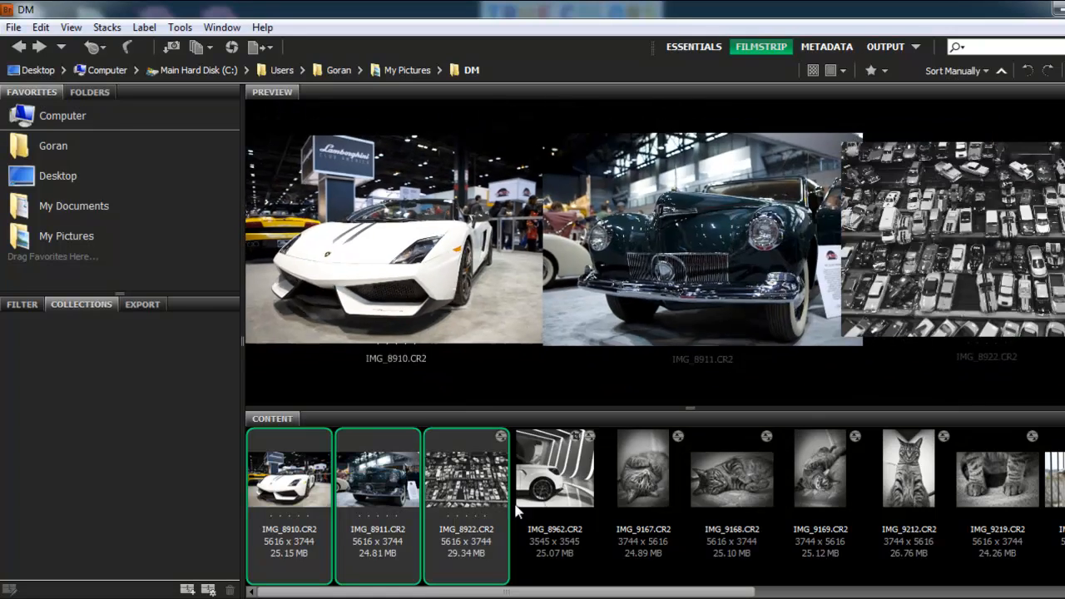
{"action": "left_click", "coordinate": [553, 481], "text": "ctrl"}
- Create a new collection including the selected files and name it Car Show
{"action": "mouse_move", "coordinate": [574, 593]}
{"action": "left_mouse_down"}
{"action": "mouse_move", "coordinate": [904, 589]}
{"action": "mouse_move", "coordinate": [575, 593]}
{"action": "left_mouse_up"}
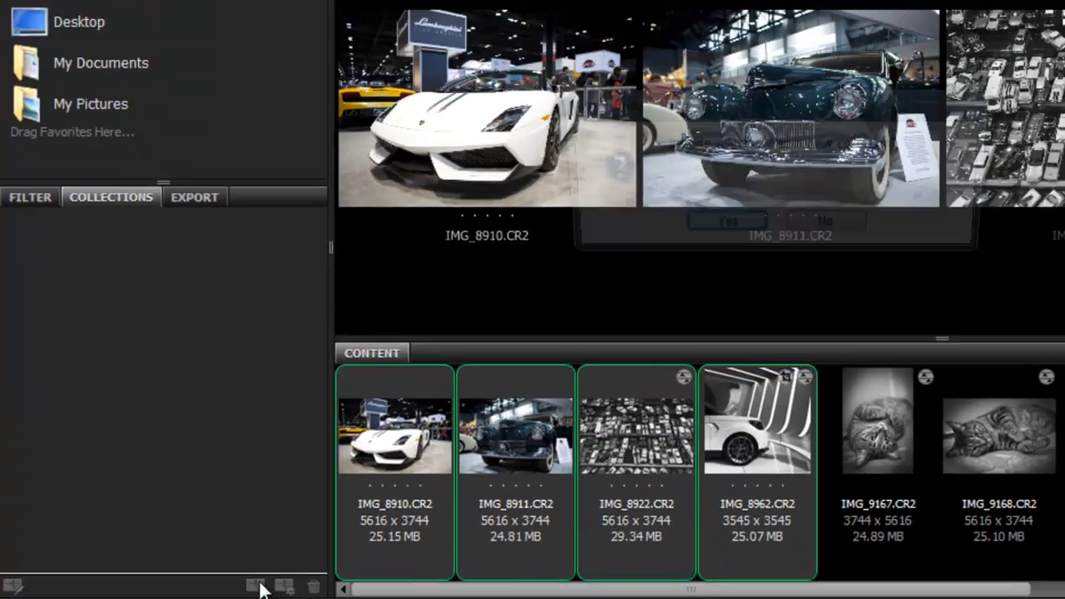
{"action": "left_click", "coordinate": [198, 588]}
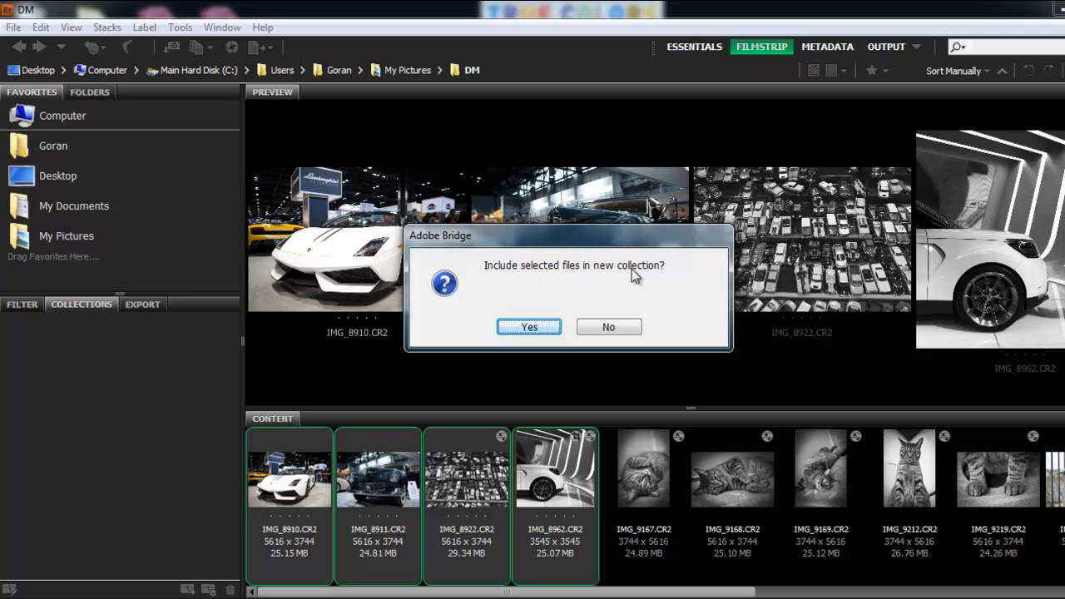
{"action": "left_click", "coordinate": [541, 328]}
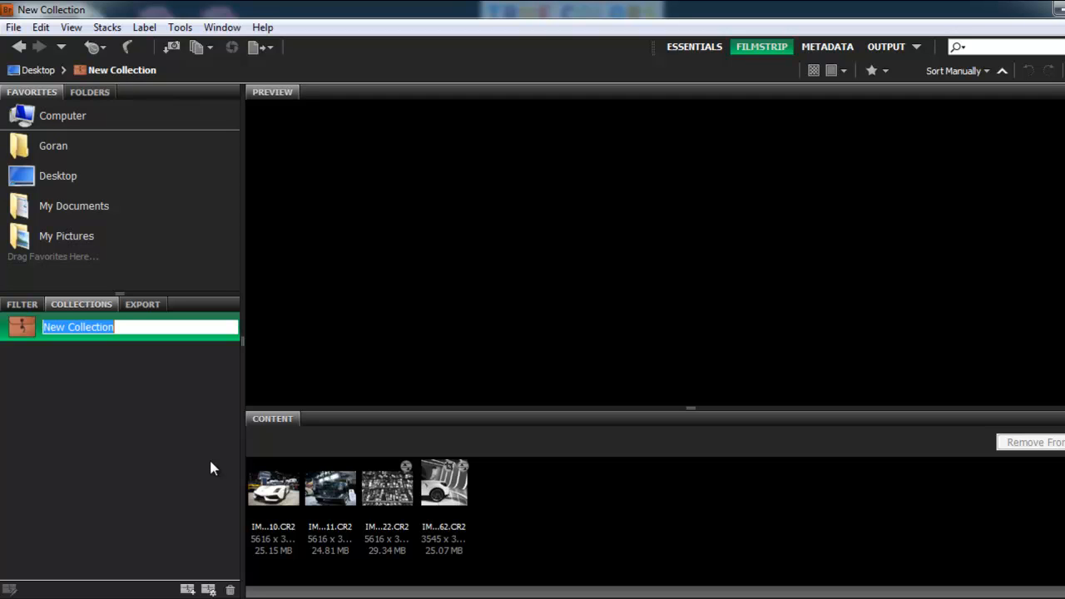
{"action": "type", "text": "Car Show"}
{"action": "key", "text": "Return"}
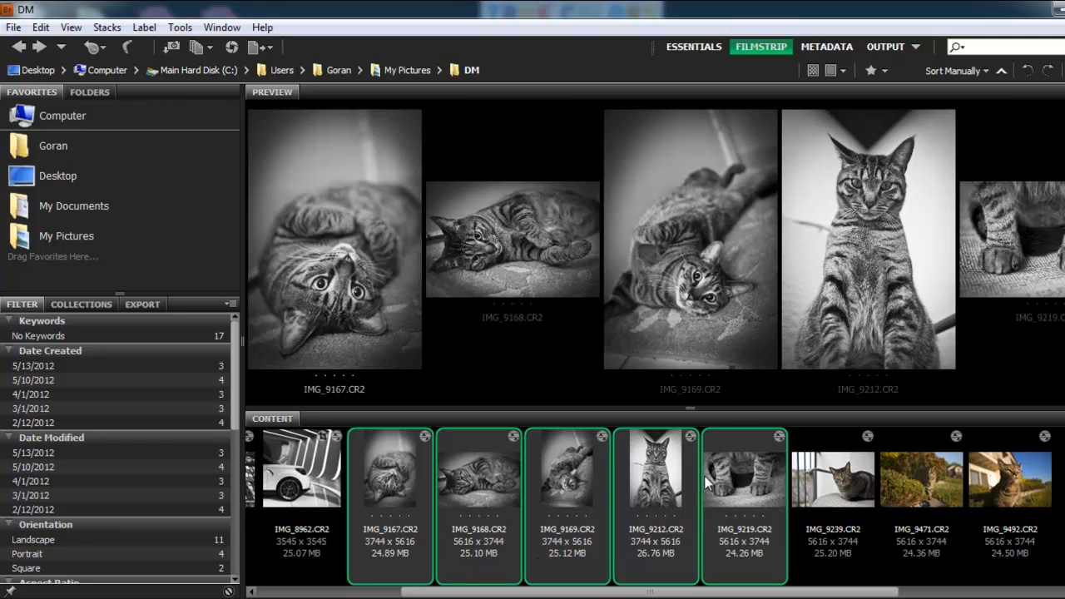
- Open Create Metadata Template, enable the Creator field and enter the creator's name
{"action": "left_click", "coordinate": [173, 29]}
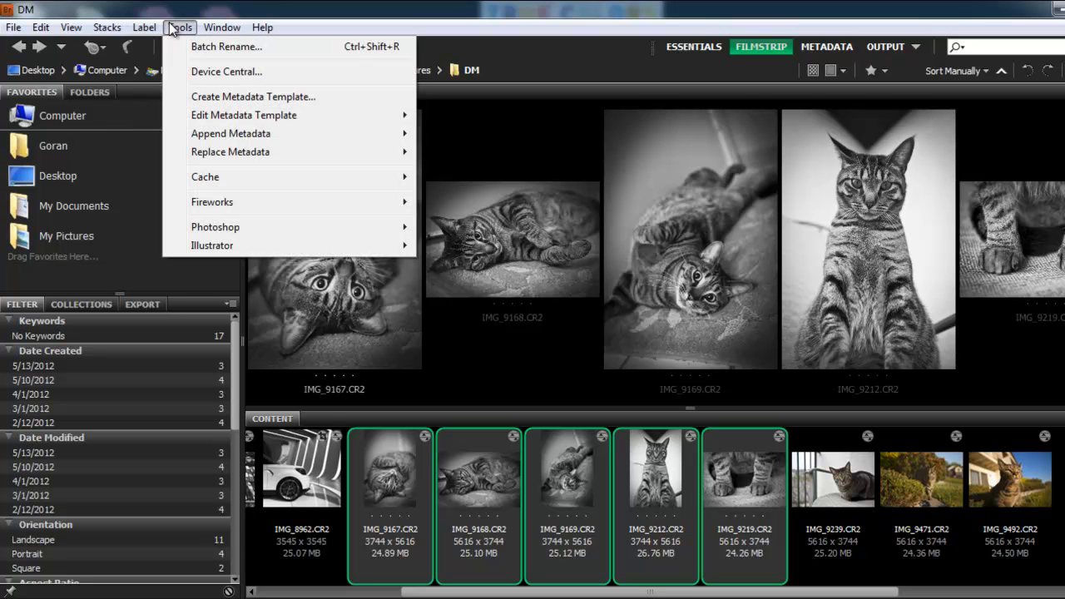
{"action": "left_click", "coordinate": [253, 98]}
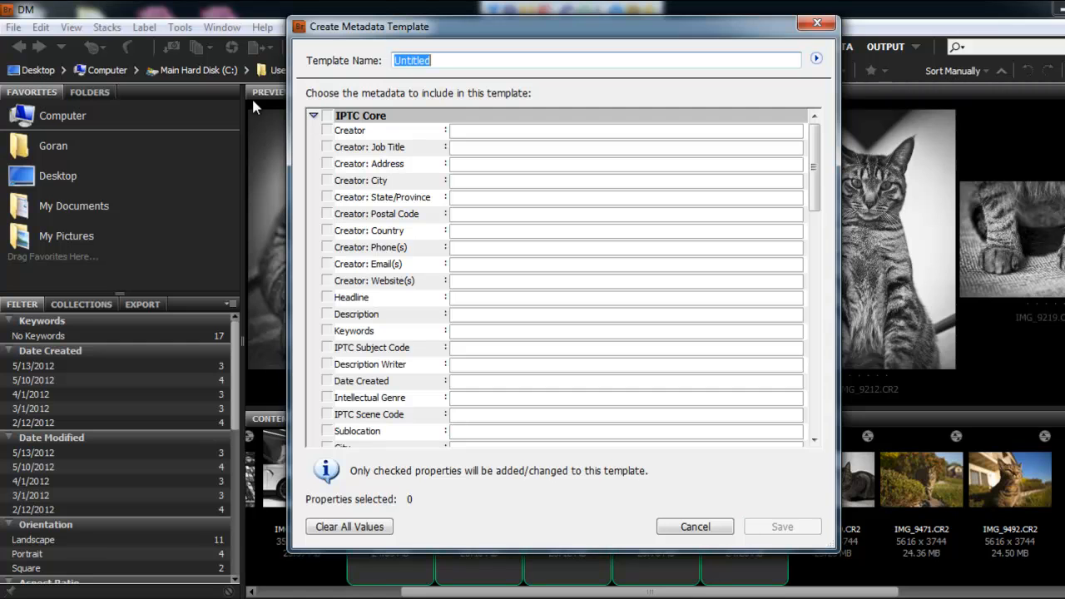
{"action": "left_click", "coordinate": [327, 131]}
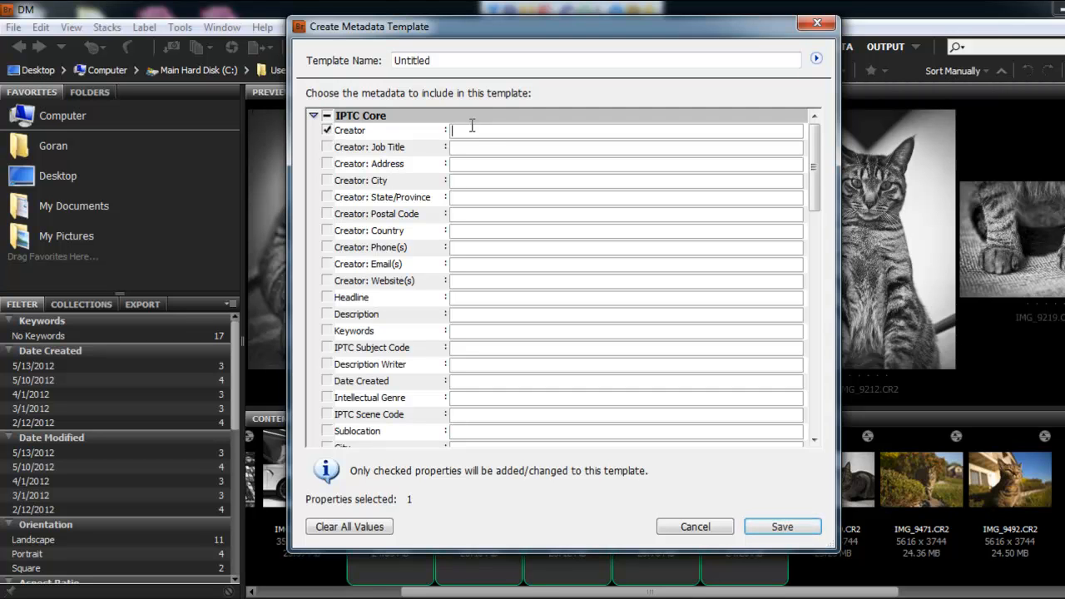
{"action": "type", "text": "Goran"}
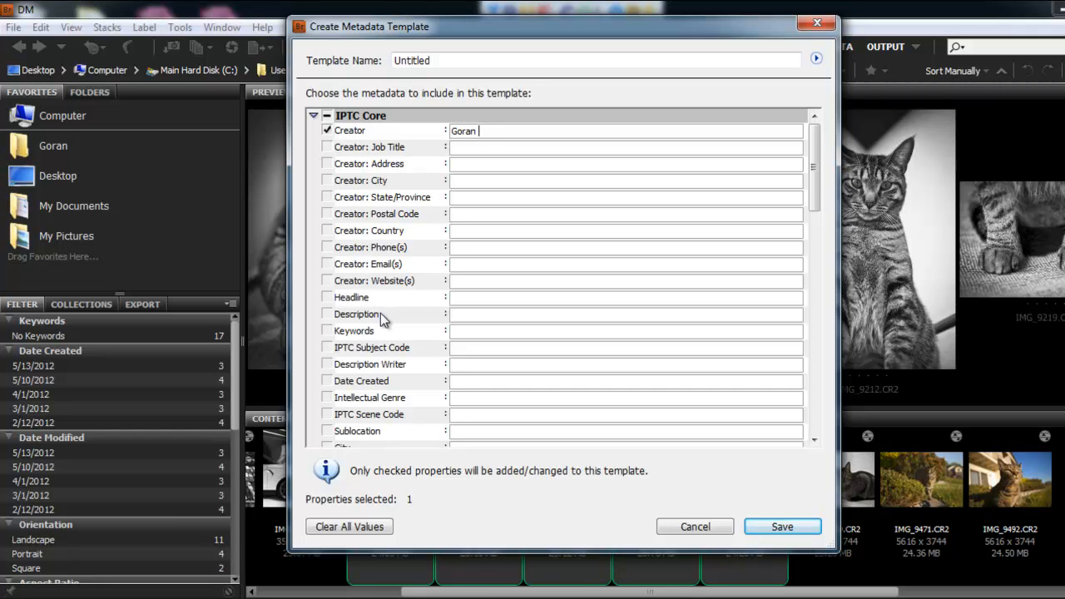
- Enable the Description field and enter Cat. Black and White
{"action": "left_click", "coordinate": [327, 314]}
{"action": "left_click", "coordinate": [470, 314]}
{"action": "type", "text": "Cat. Black and White"}
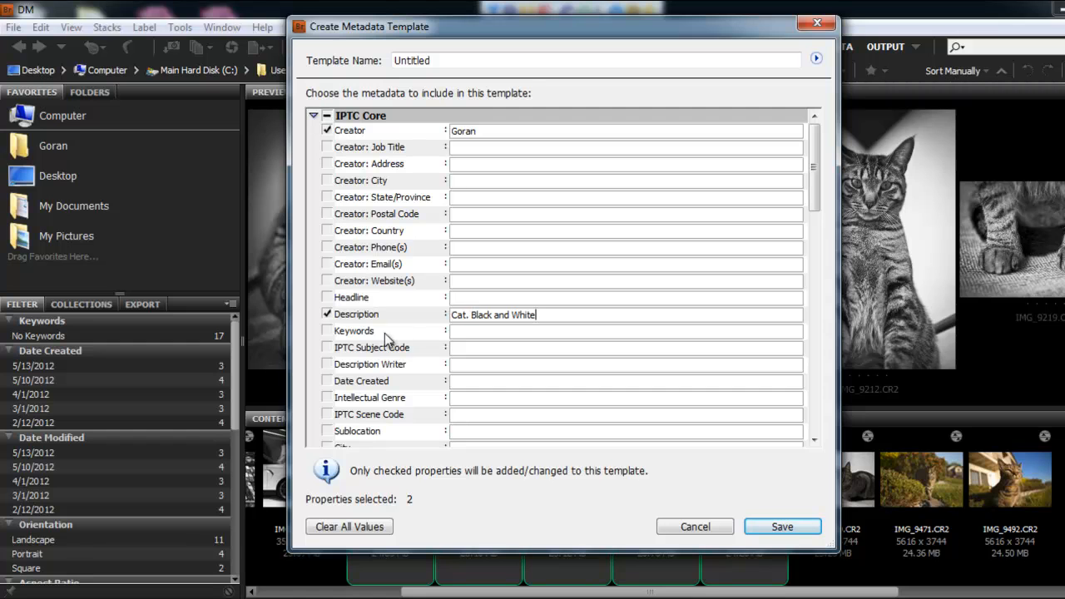
- Enable the Keywords field and enter black and white, cat
{"action": "left_click", "coordinate": [328, 331]}
{"action": "left_click", "coordinate": [469, 330]}
{"action": "type", "text": "black and w"}
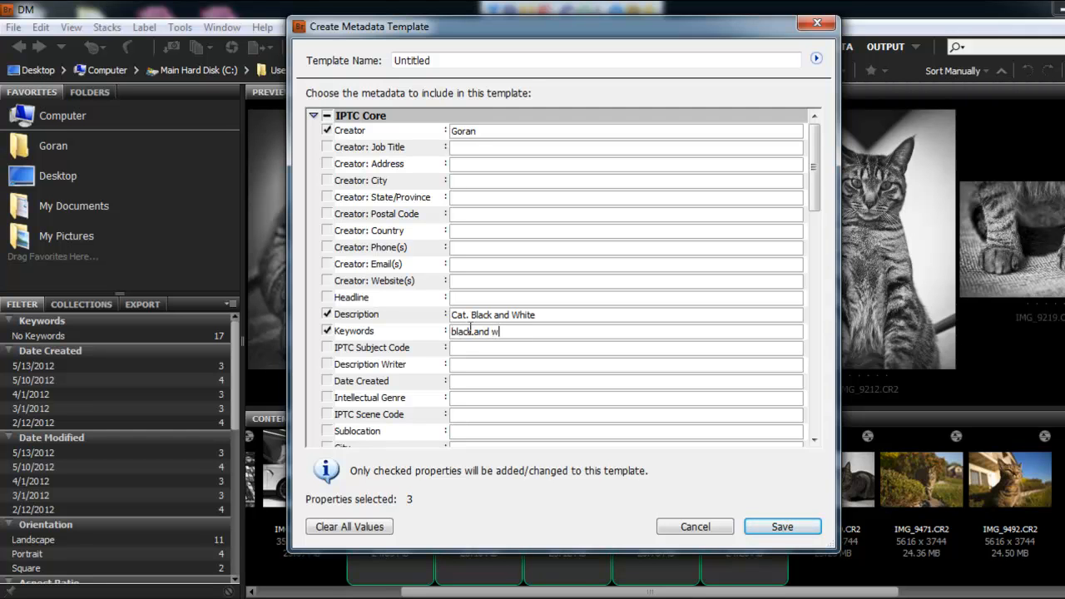
{"action": "type", "text": "hite,"}
{"action": "type", "text": "cat"}
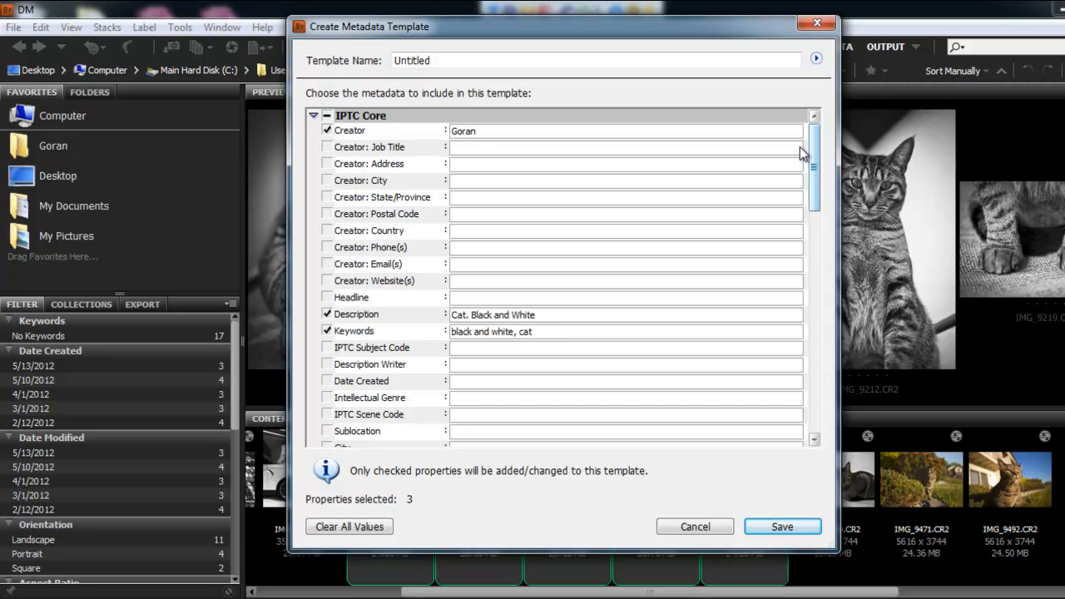
- Name the metadata template Cat and save it
{"action": "left_click_drag", "start_coordinate": [814, 164], "coordinate": [773, 131]}
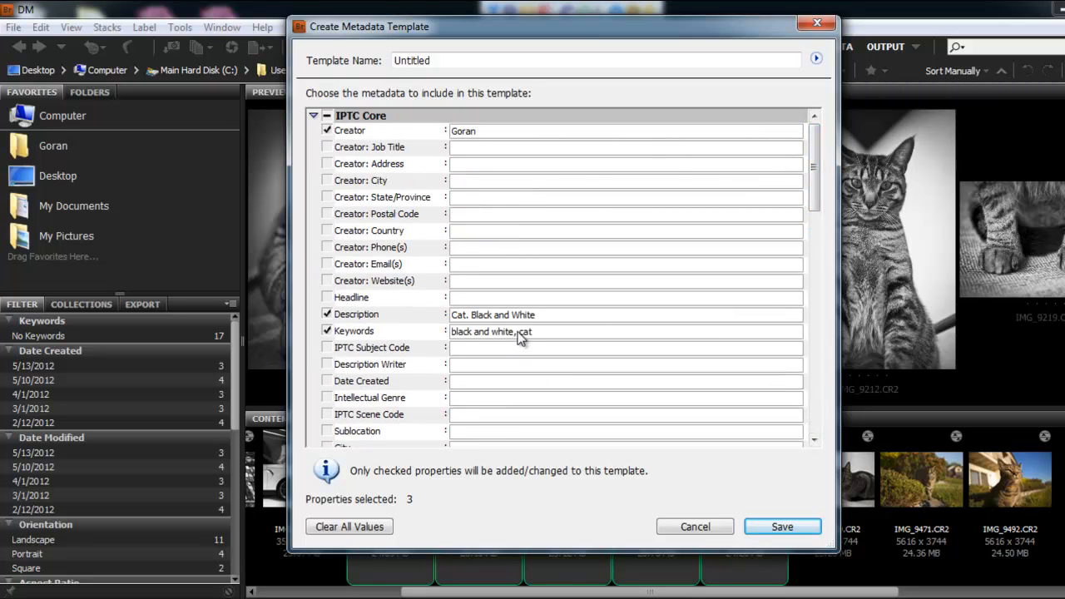
{"action": "left_click_drag", "start_coordinate": [451, 62], "coordinate": [342, 65]}
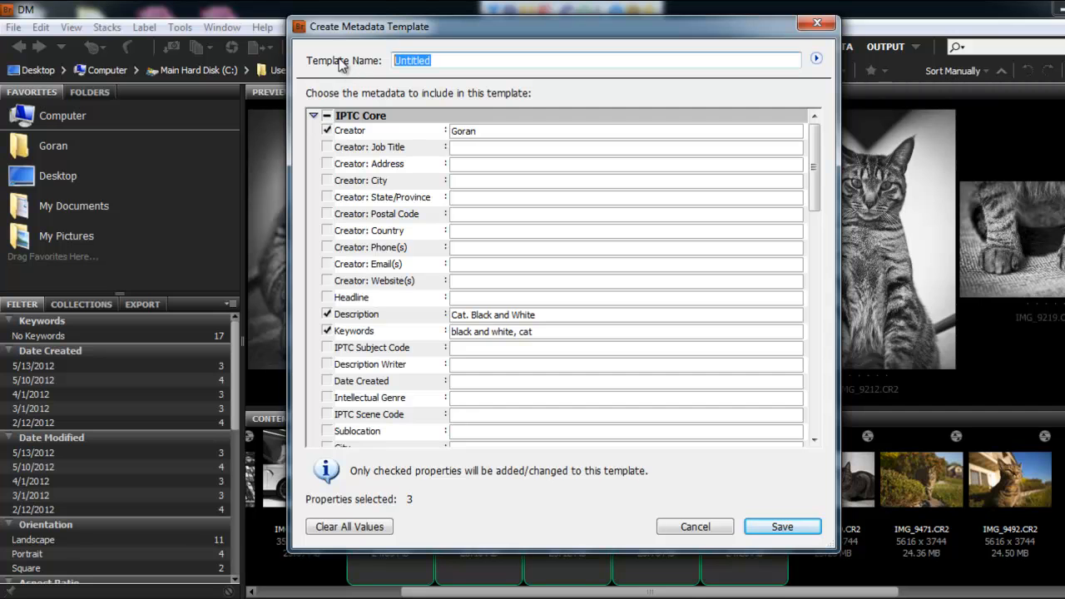
{"action": "type", "text": "Cat"}
{"action": "left_click", "coordinate": [795, 530]}
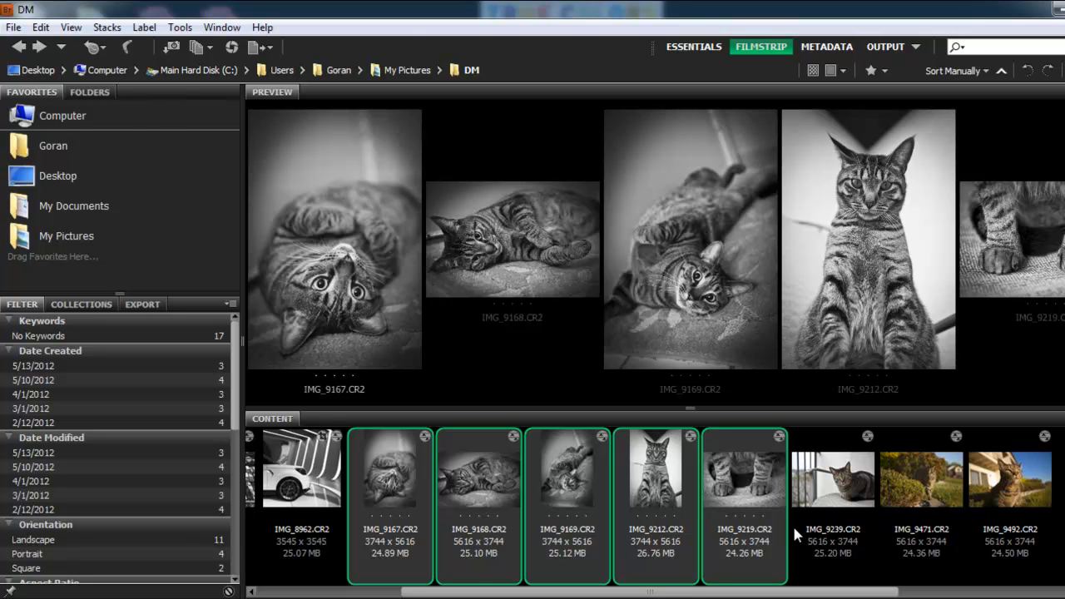
- Append the Cat metadata template to the selected images
{"action": "left_click", "coordinate": [179, 28]}
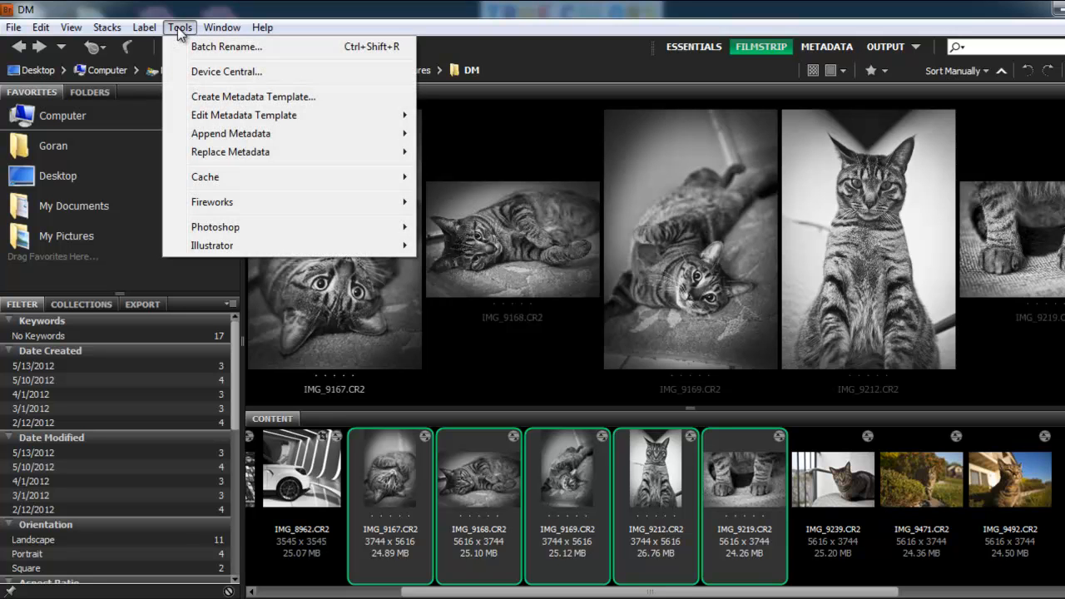
{"action": "mouse_move", "coordinate": [272, 136]}
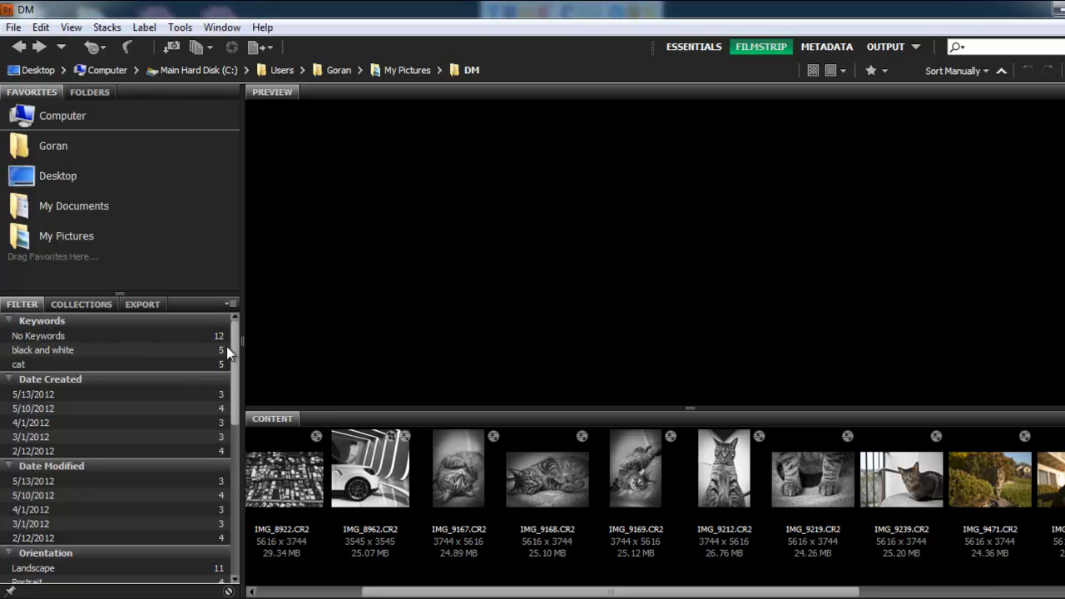
- Try filtering the content by the cat and black and white keywords, then clear the keyword filter
{"action": "left_click", "coordinate": [45, 368]}
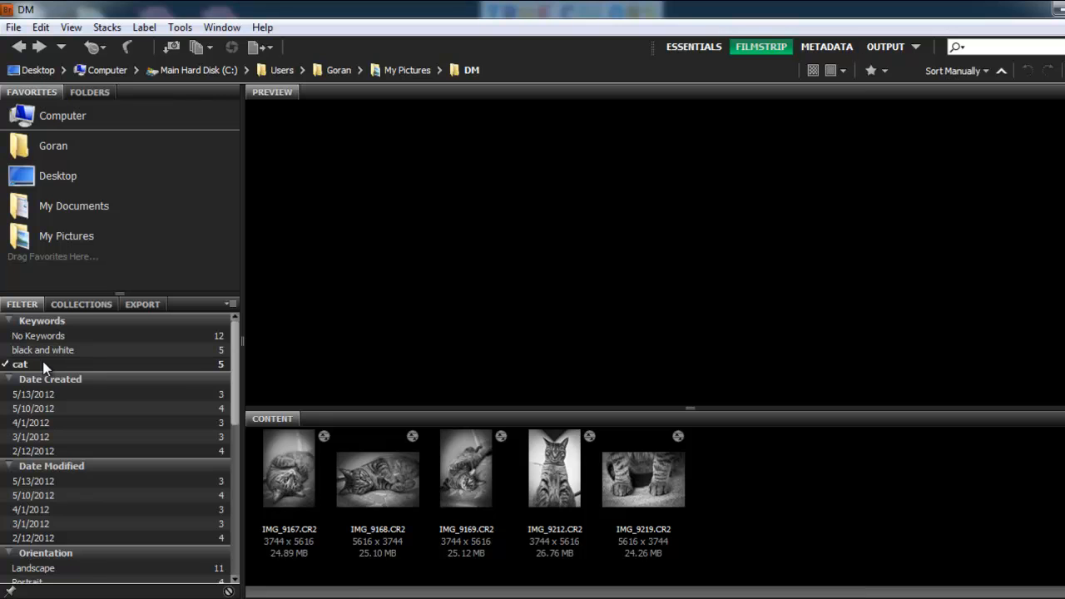
{"action": "left_click", "coordinate": [67, 353]}
{"action": "left_click", "coordinate": [33, 353]}
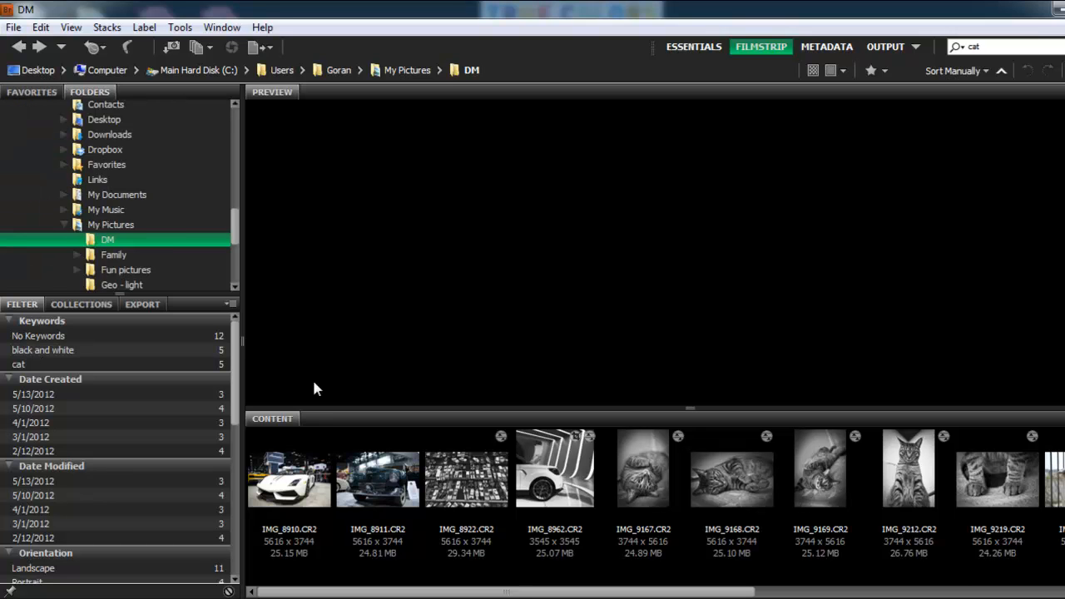
- Open the My Pictures folder and search it for cat
{"action": "left_click", "coordinate": [118, 224]}
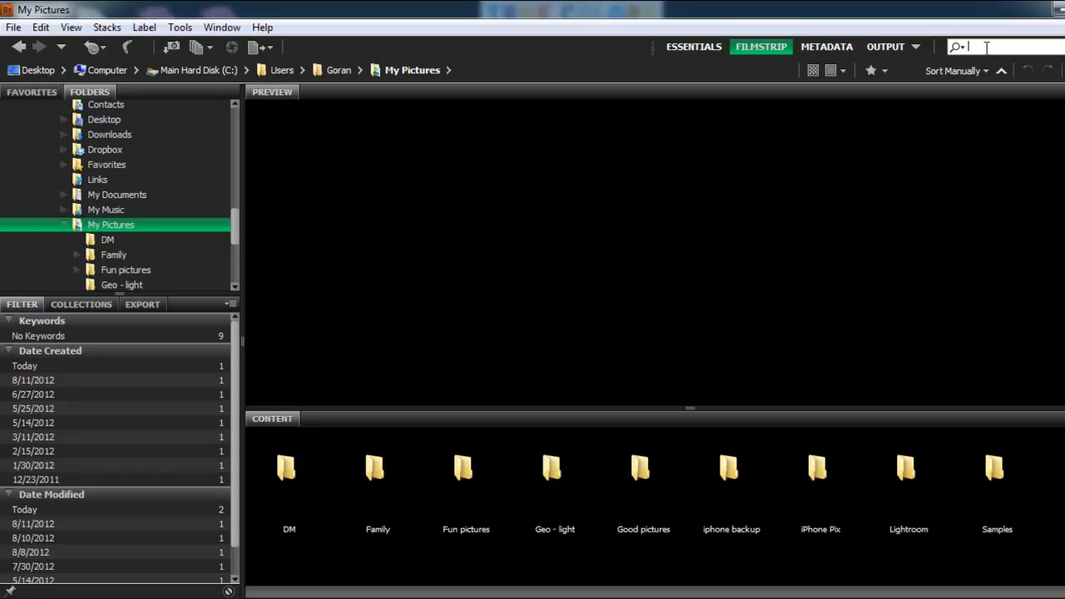
{"action": "type", "text": "cat"}
{"action": "key", "text": "Return"}
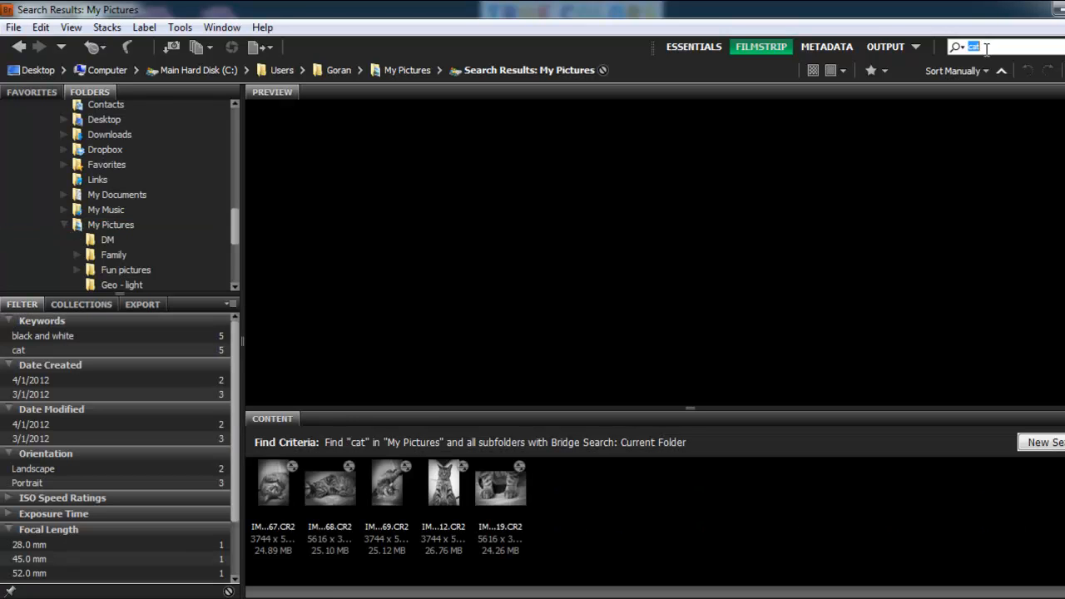
- Preview each image in the cat search results
{"action": "left_click", "coordinate": [275, 492]}
{"action": "left_click", "coordinate": [336, 489]}
{"action": "left_click", "coordinate": [398, 495]}
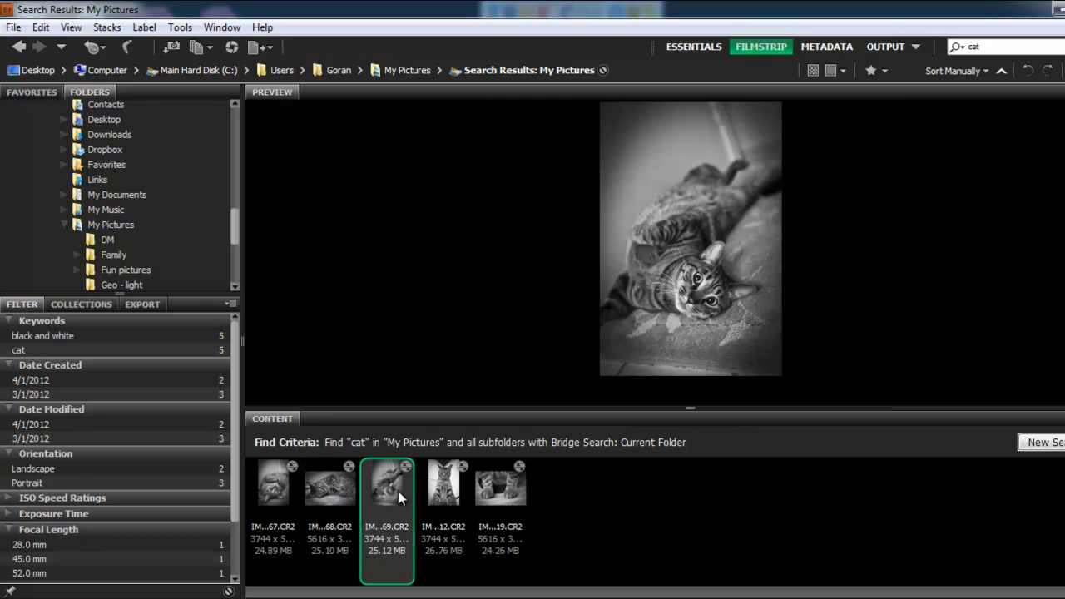
{"action": "left_click", "coordinate": [507, 496]}
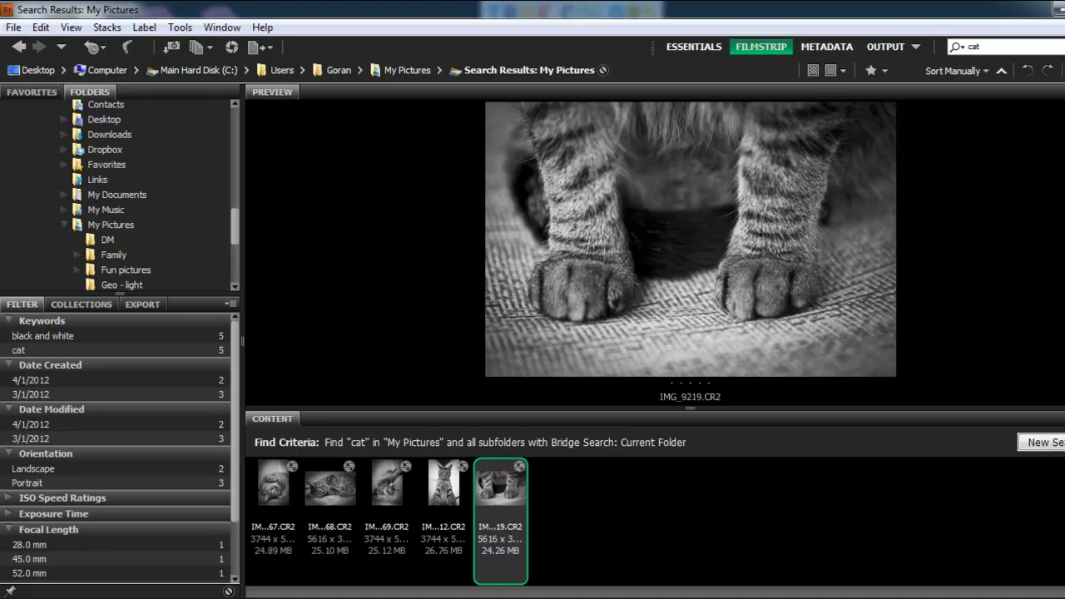
- Navigate back to the DM folder
{"action": "left_click", "coordinate": [18, 47]}
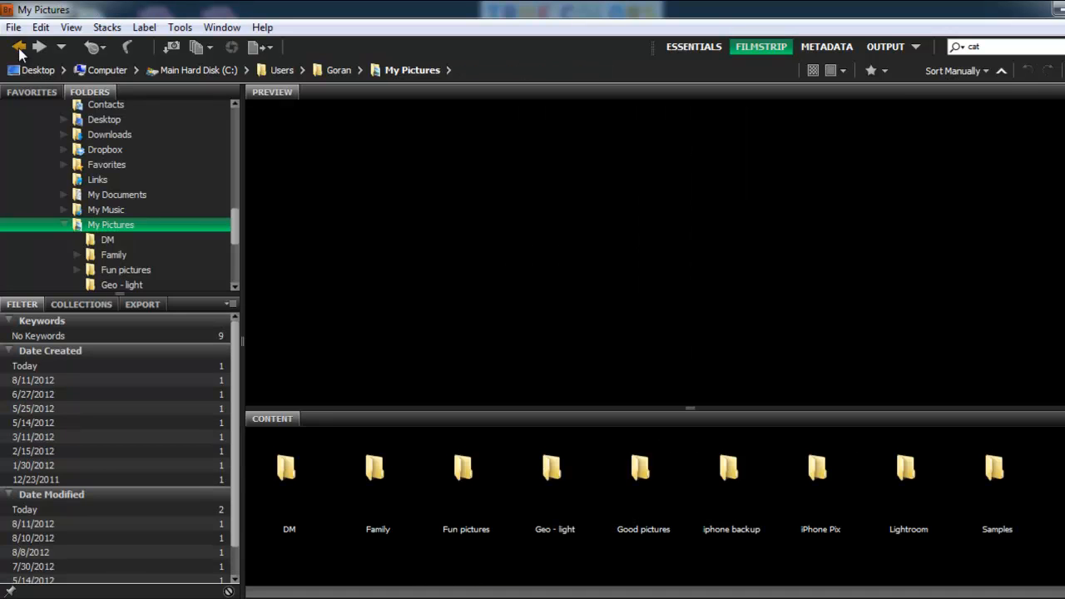
{"action": "left_click", "coordinate": [18, 48]}
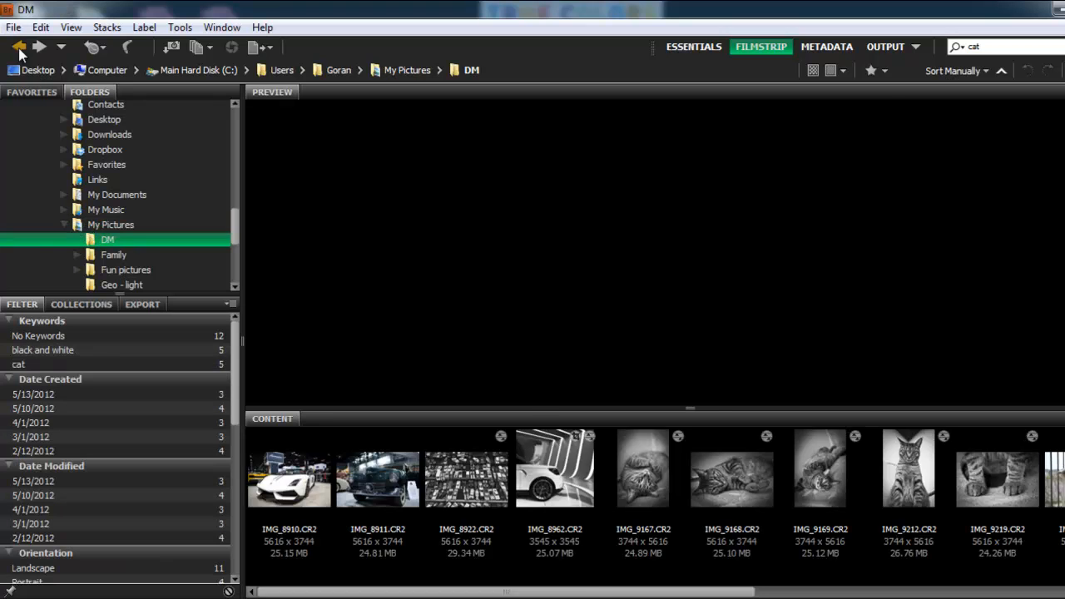
{"action": "left_click", "coordinate": [581, 491]}
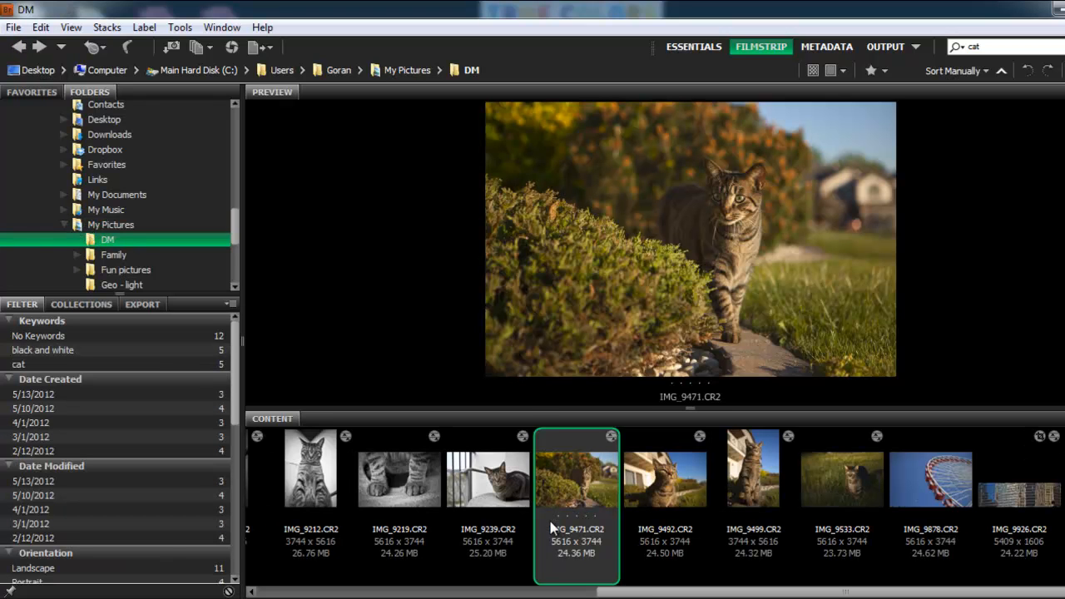
{"action": "right_click", "coordinate": [563, 492]}
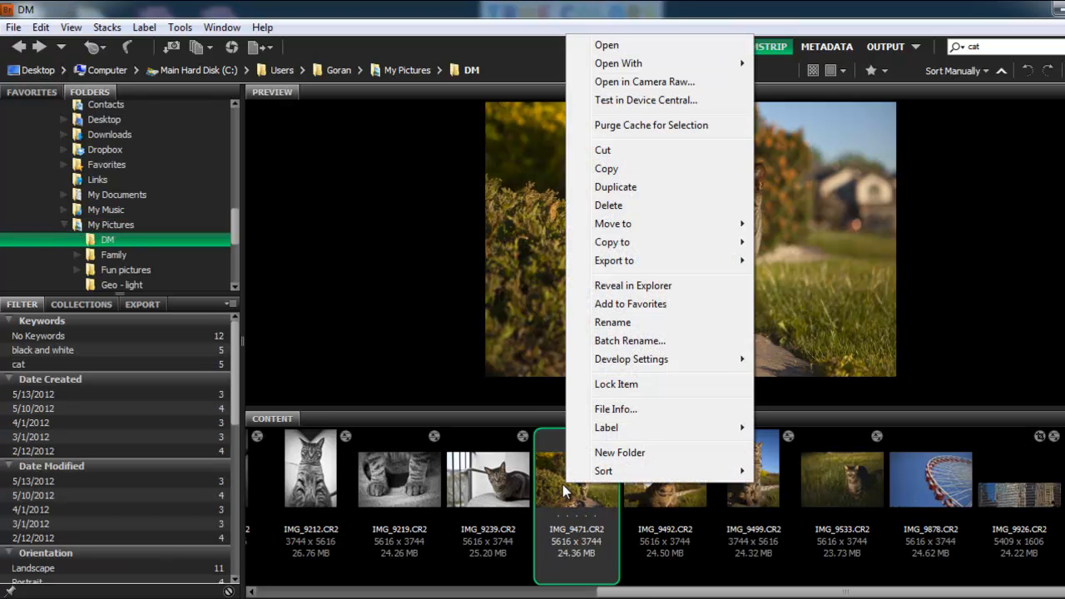
{"action": "mouse_move", "coordinate": [600, 431]}
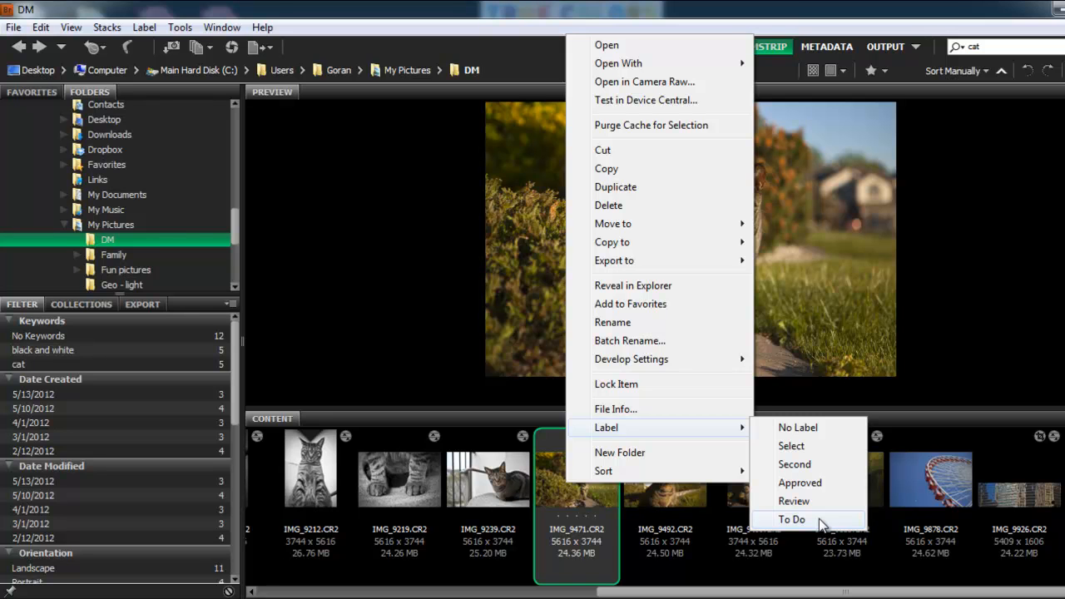
{"action": "left_click", "coordinate": [527, 485]}
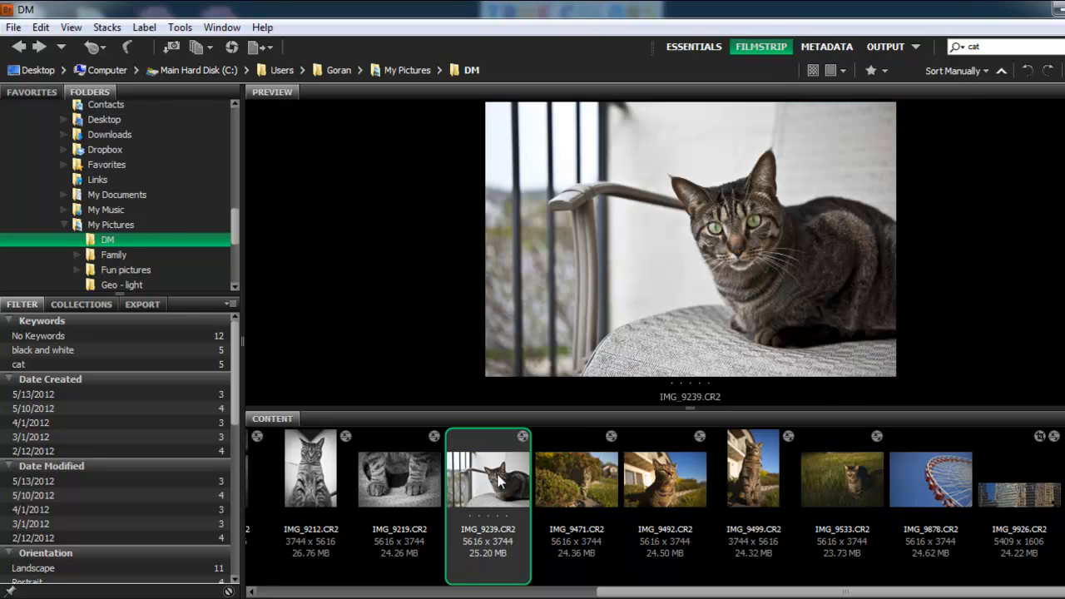
- Apply the Review label to IMG_9212.CR2
{"action": "left_click", "coordinate": [320, 464]}
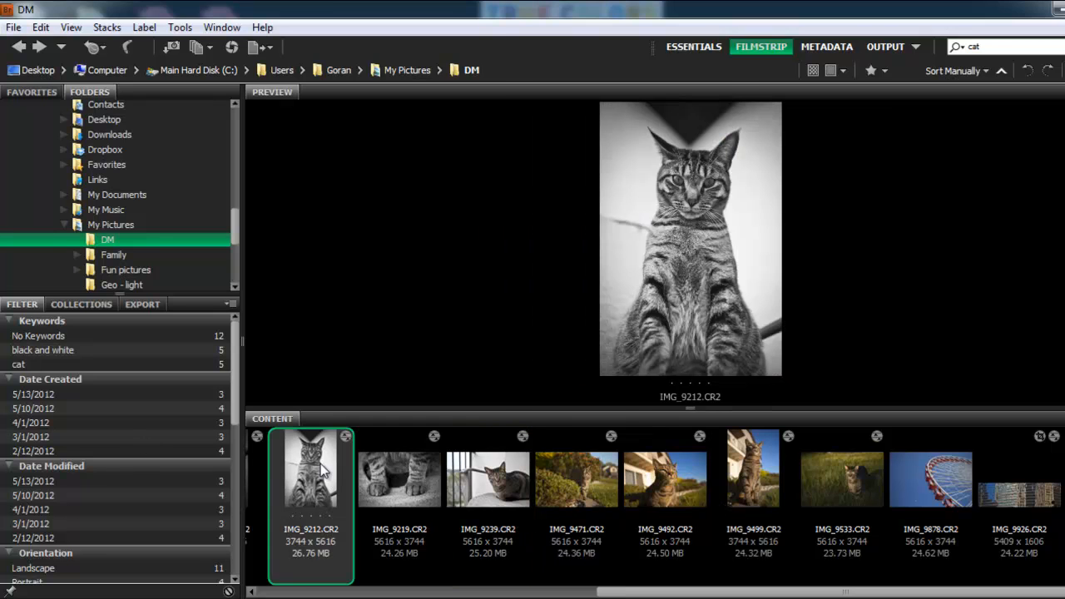
{"action": "right_click", "coordinate": [320, 463]}
{"action": "mouse_move", "coordinate": [385, 413]}
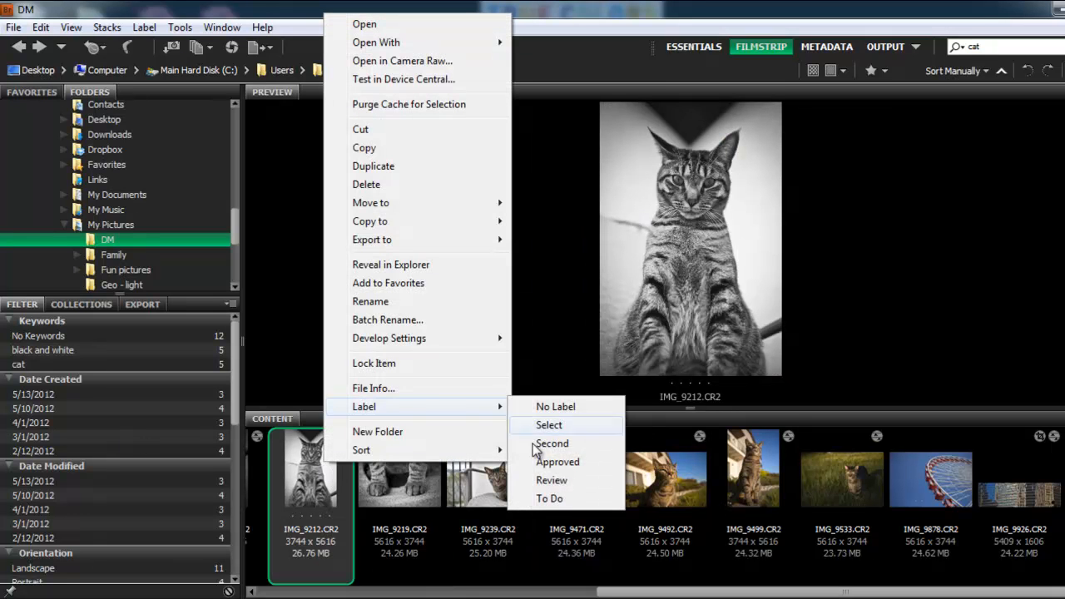
{"action": "left_click", "coordinate": [565, 478]}
- Apply the Review label to IMG_9239.CR2
{"action": "left_click", "coordinate": [408, 474]}
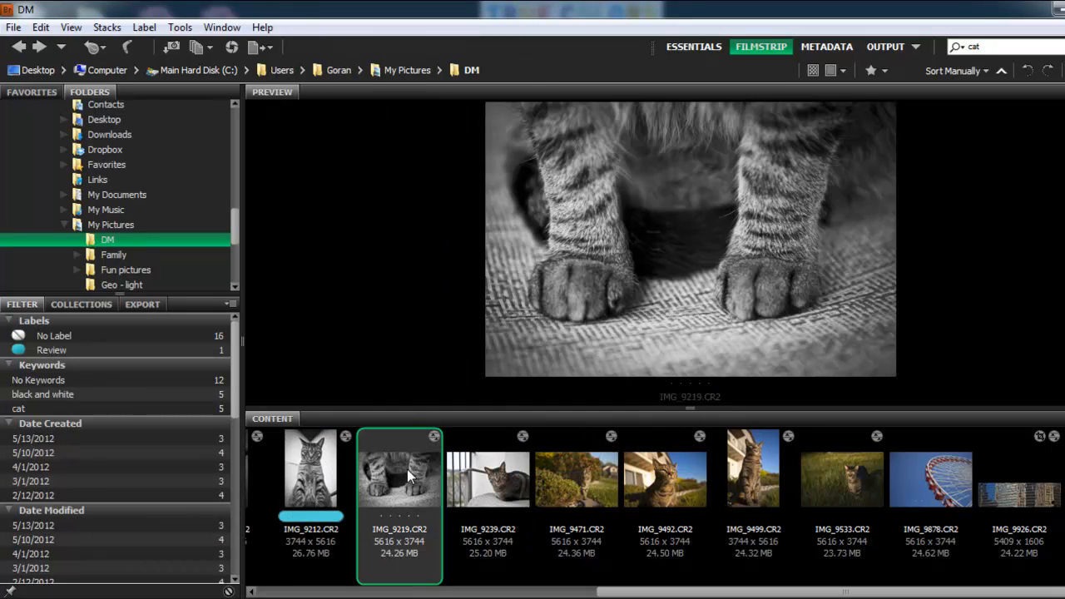
{"action": "left_click", "coordinate": [489, 474]}
{"action": "right_click", "coordinate": [489, 474]}
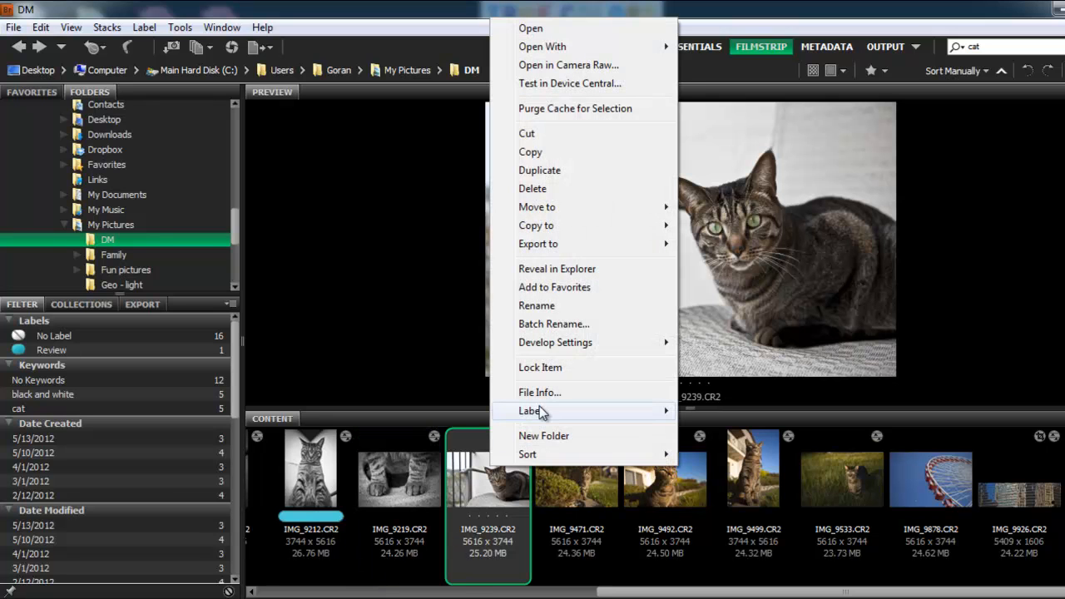
{"action": "mouse_move", "coordinate": [539, 410]}
{"action": "left_click", "coordinate": [735, 486]}
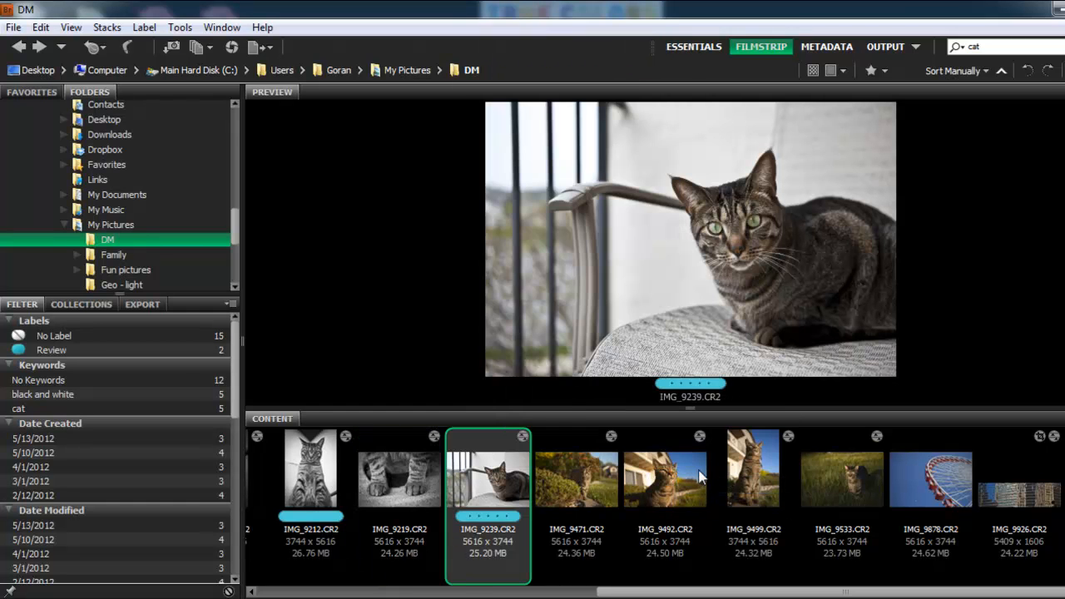
- Apply the Review label to IMG_9499.CR2
{"action": "left_click", "coordinate": [691, 470]}
{"action": "left_click", "coordinate": [723, 476]}
{"action": "right_click", "coordinate": [751, 475]}
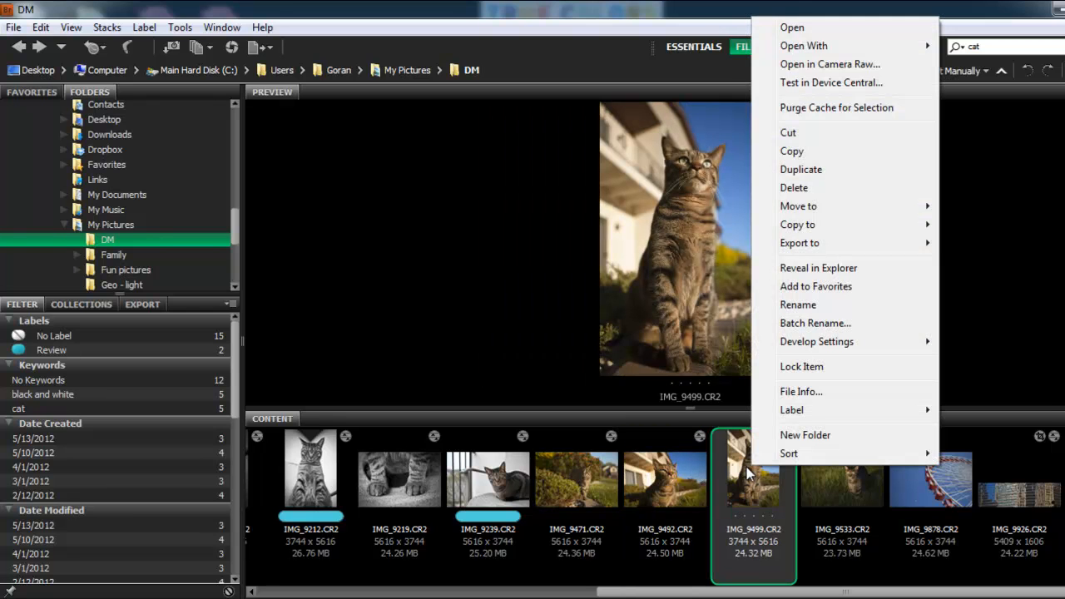
{"action": "mouse_move", "coordinate": [874, 409]}
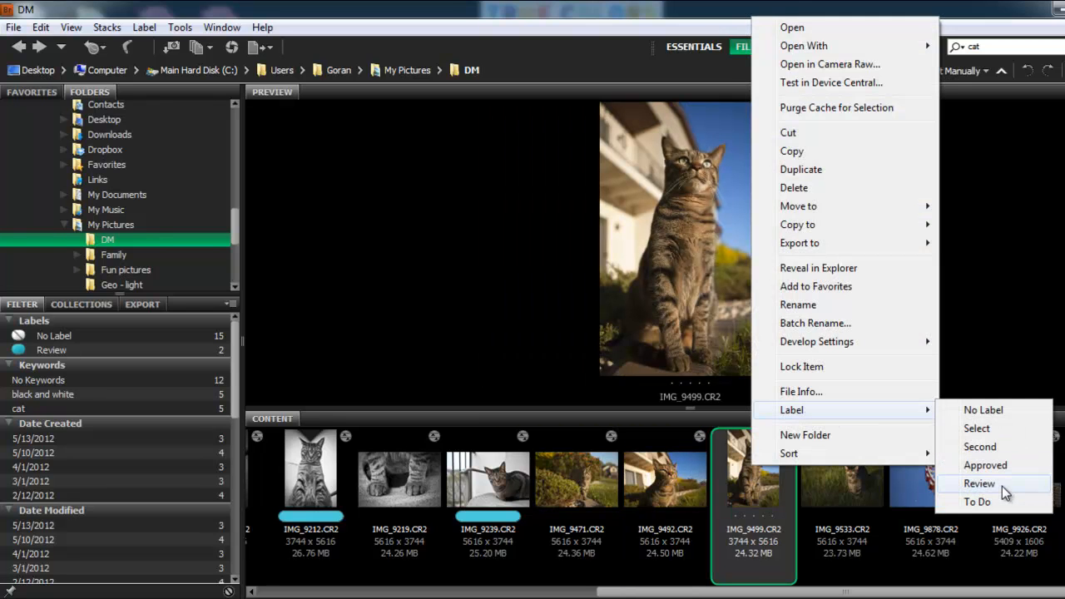
{"action": "left_click", "coordinate": [1002, 486]}
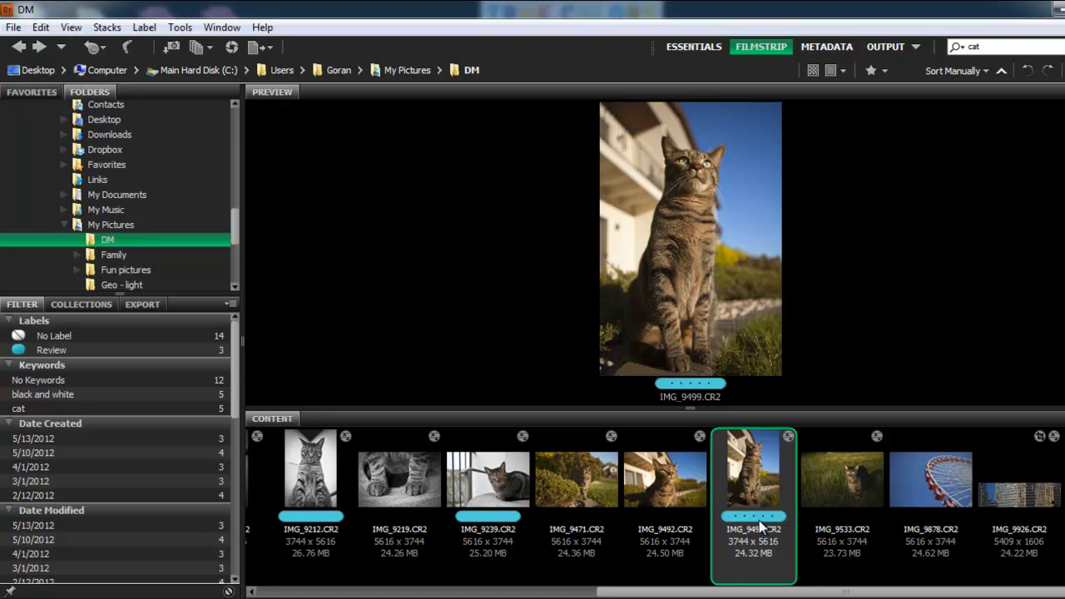
- Filter by the Review label and relabel IMG_9212.CR2 and IMG_9499.CR2 as To Do
{"action": "left_click", "coordinate": [59, 351]}
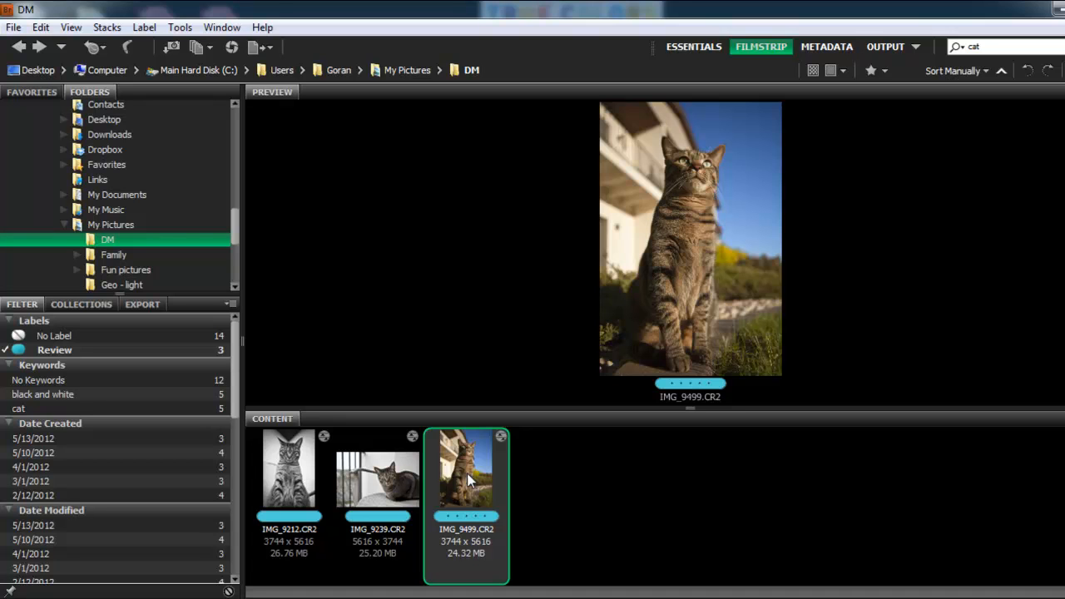
{"action": "left_click", "coordinate": [283, 466], "text": "ctrl"}
{"action": "right_click", "coordinate": [285, 470]}
{"action": "mouse_move", "coordinate": [339, 410]}
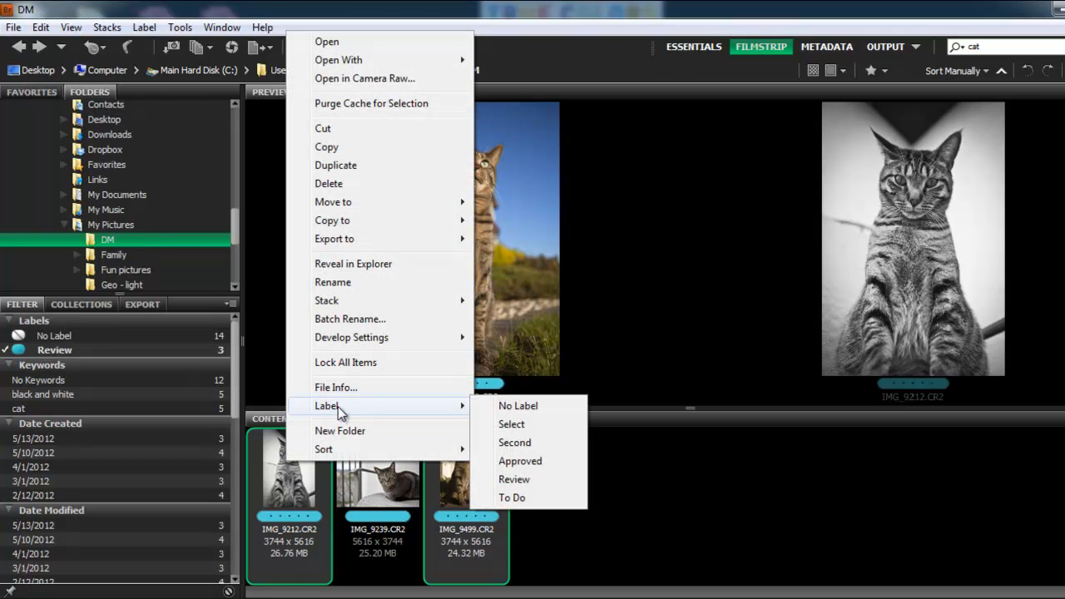
{"action": "left_click", "coordinate": [523, 498]}
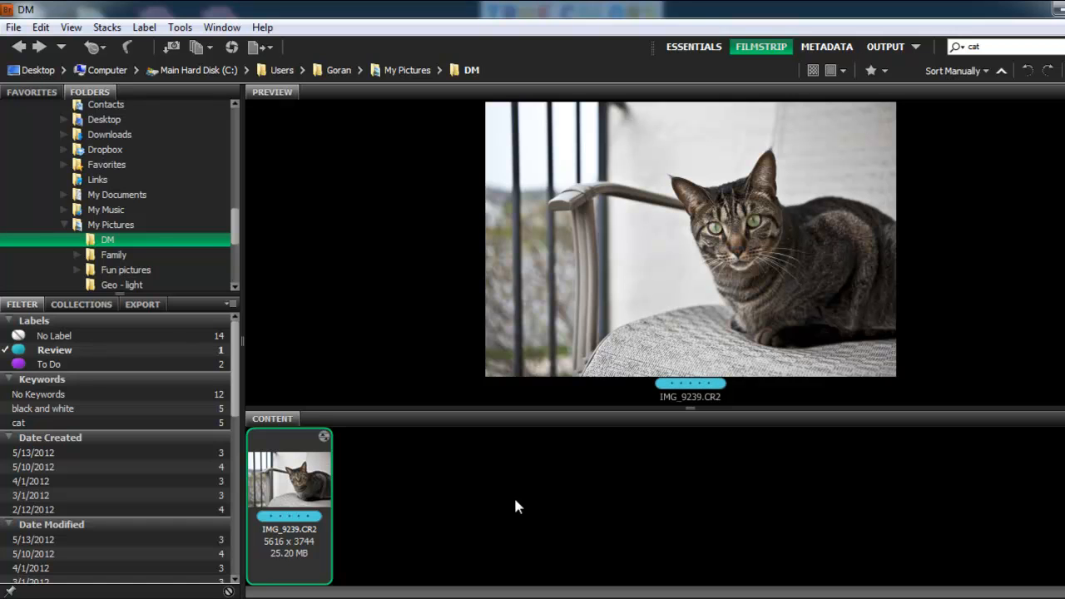
- Filter the content to show only To Do labelled images and preview them
{"action": "left_click", "coordinate": [67, 364]}
{"action": "left_click", "coordinate": [74, 346]}
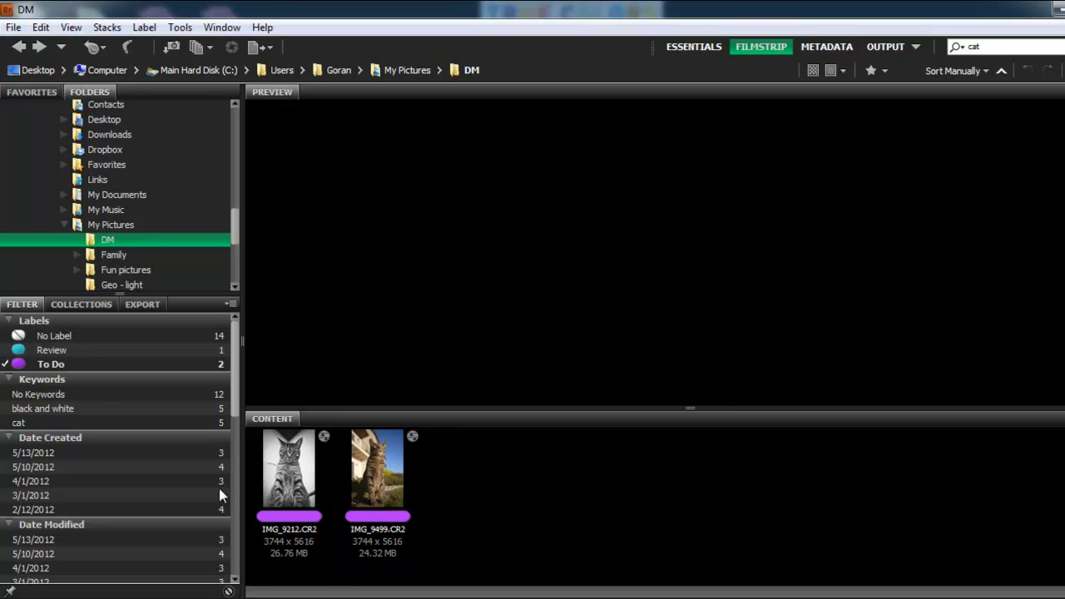
{"action": "left_click", "coordinate": [283, 474]}
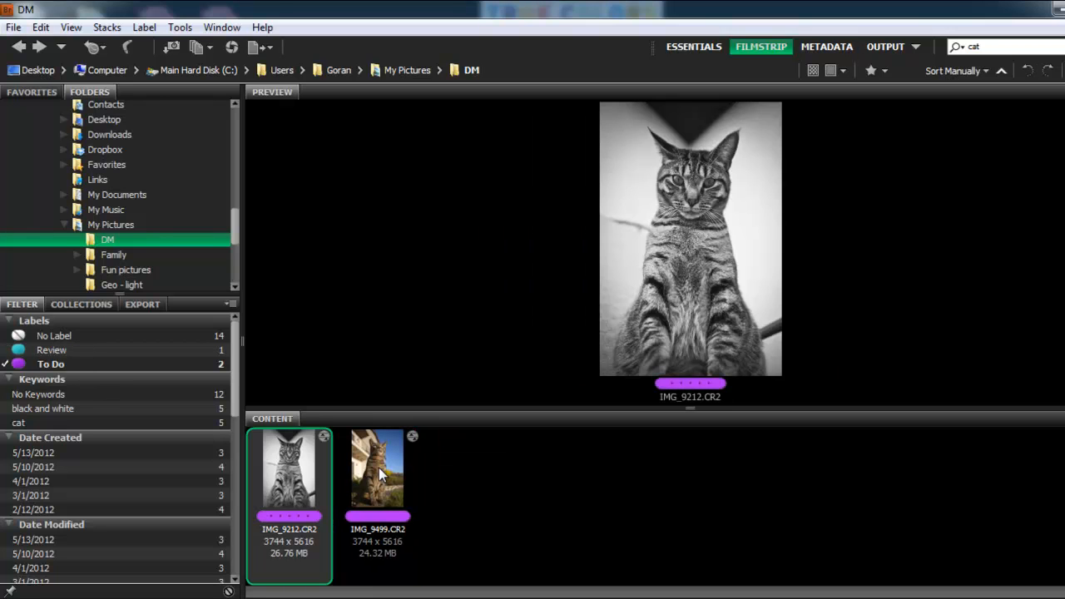
{"action": "left_click", "coordinate": [380, 475]}
{"action": "left_click", "coordinate": [290, 487]}
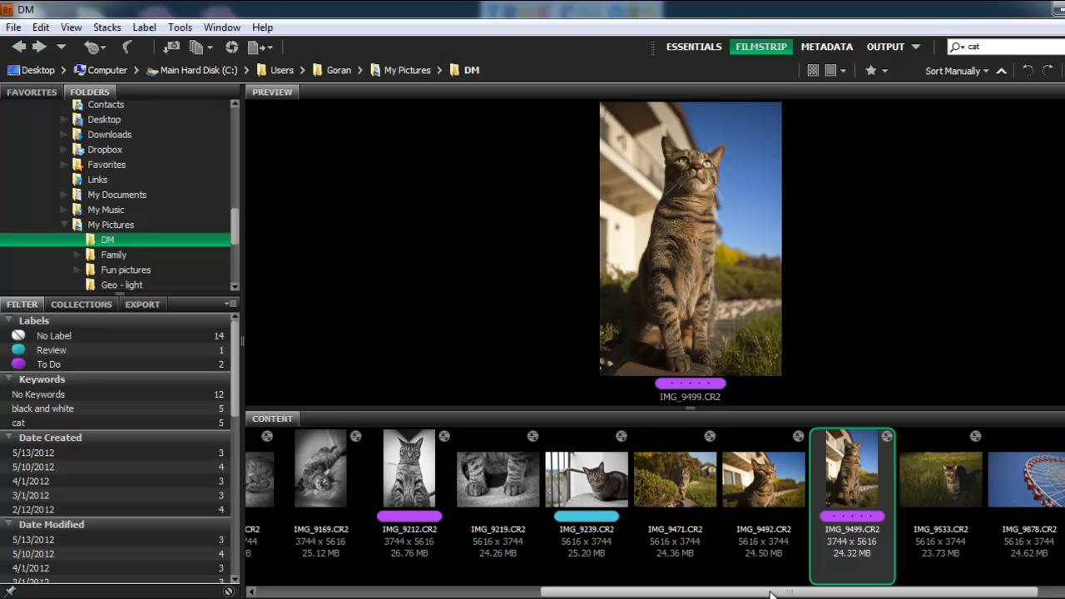
- Open IMG_9533.CR2 in Camera Raw
{"action": "scroll", "coordinate": [790, 483], "scroll_direction": "down", "scroll_amount": 1}
{"action": "left_click", "coordinate": [791, 482]}
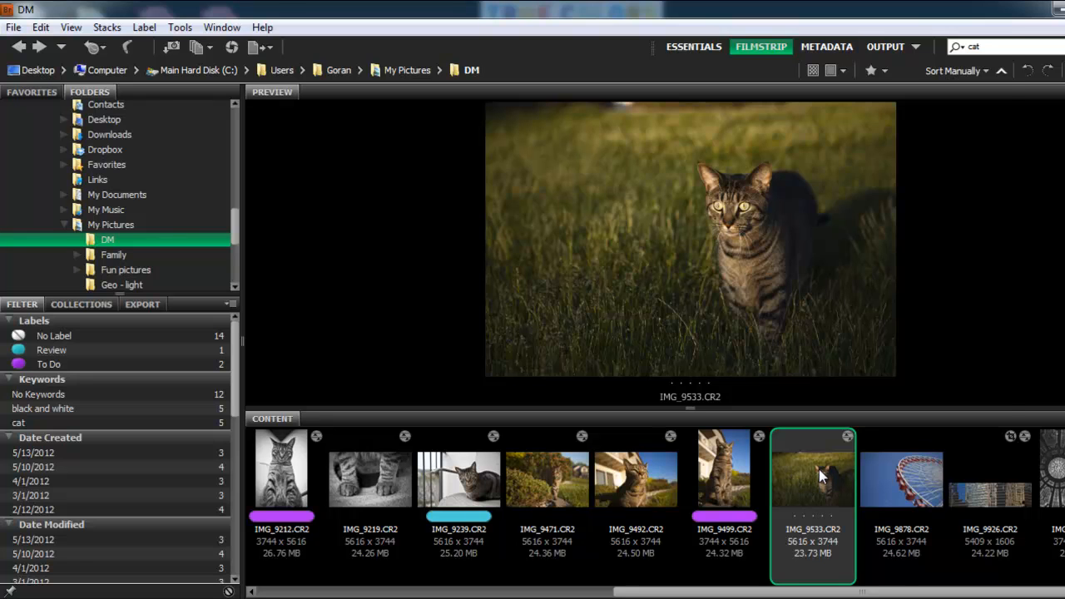
{"action": "right_click", "coordinate": [821, 476]}
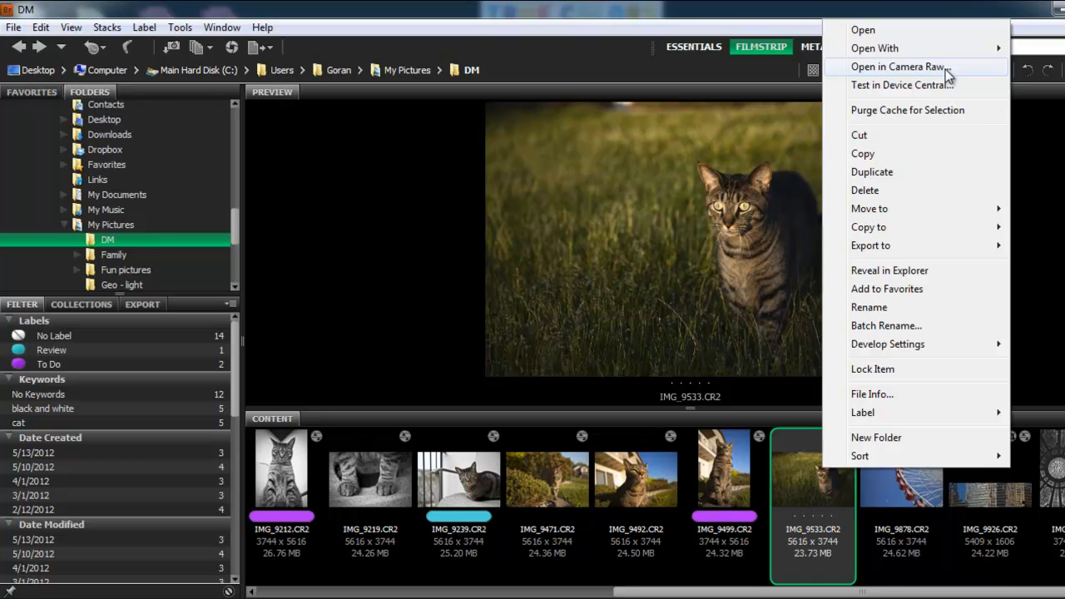
{"action": "left_click", "coordinate": [901, 66]}
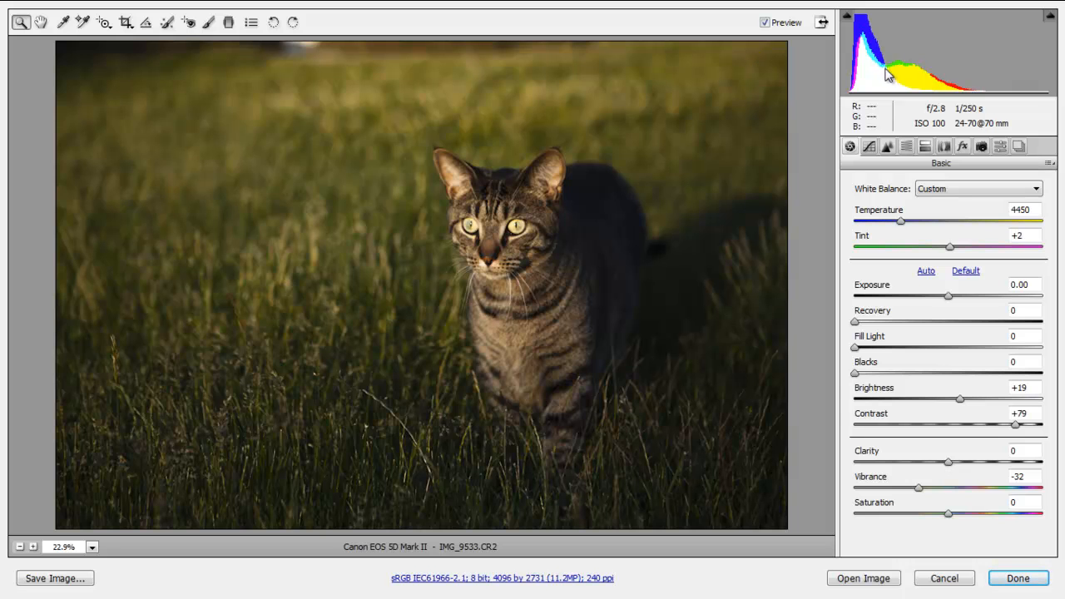
- Convert the image to grayscale in the HSL / Grayscale settings
{"action": "left_click", "coordinate": [930, 153]}
{"action": "left_click", "coordinate": [904, 149]}
{"action": "left_click", "coordinate": [905, 185]}
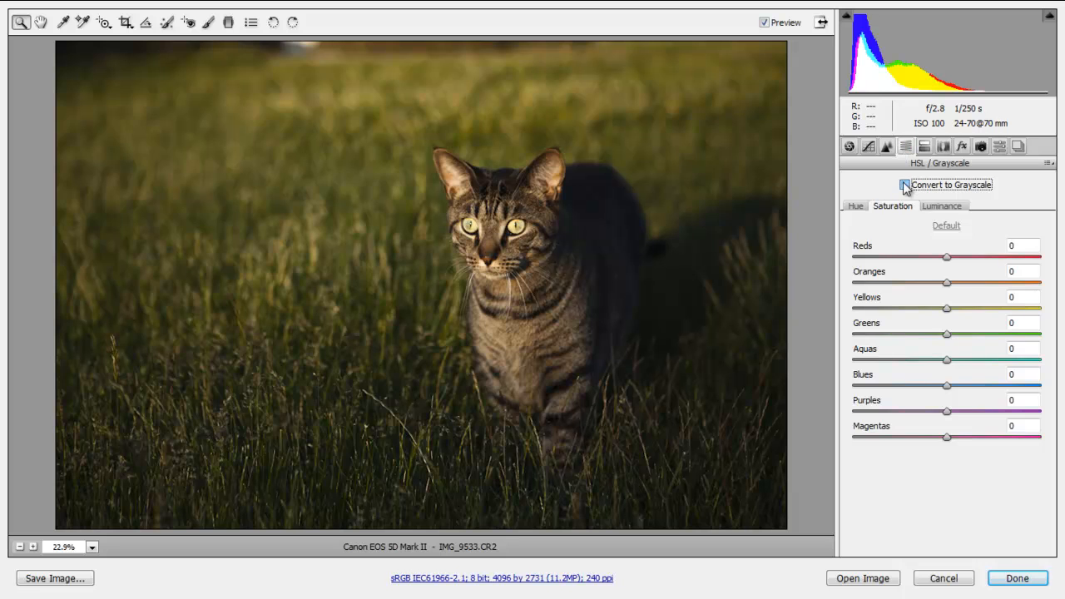
- Set Clarity to +51 in the Basic settings and apply the Camera Raw changes
{"action": "left_click", "coordinate": [849, 147]}
{"action": "left_click_drag", "start_coordinate": [1003, 466], "coordinate": [995, 466]}
{"action": "left_click", "coordinate": [1016, 425]}
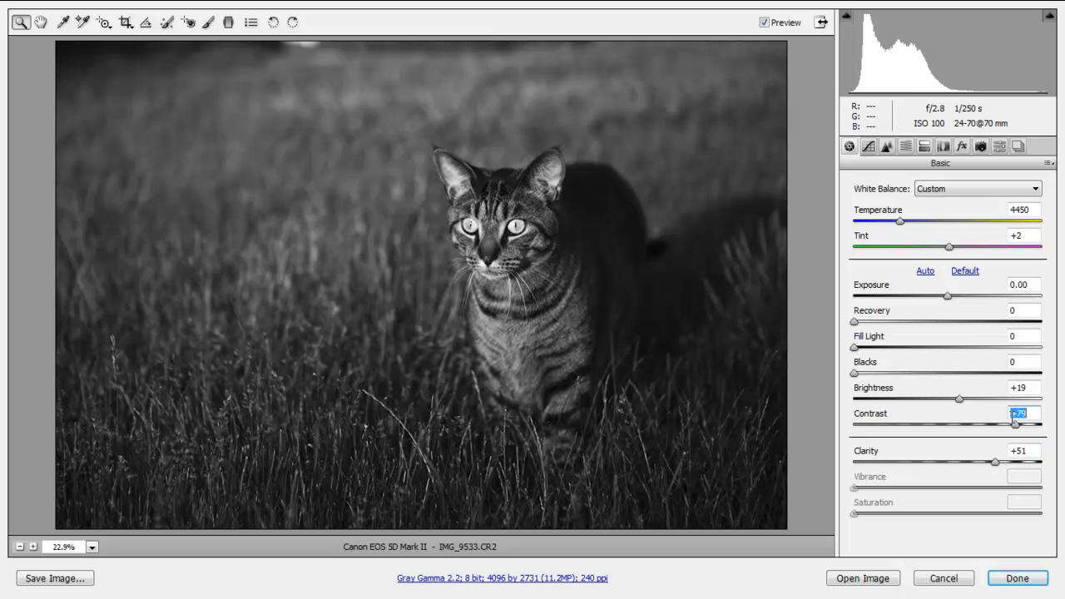
{"action": "left_click", "coordinate": [1017, 579]}
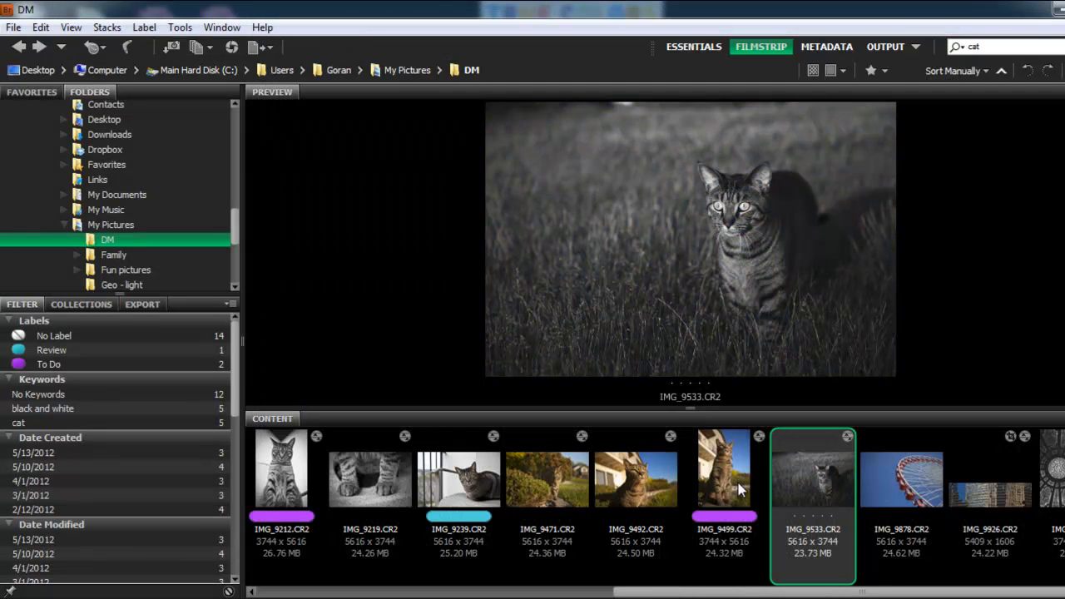
- Preview IMG_9499.CR2 and IMG_9492.CR2
{"action": "left_click", "coordinate": [734, 480]}
{"action": "left_click", "coordinate": [646, 473]}
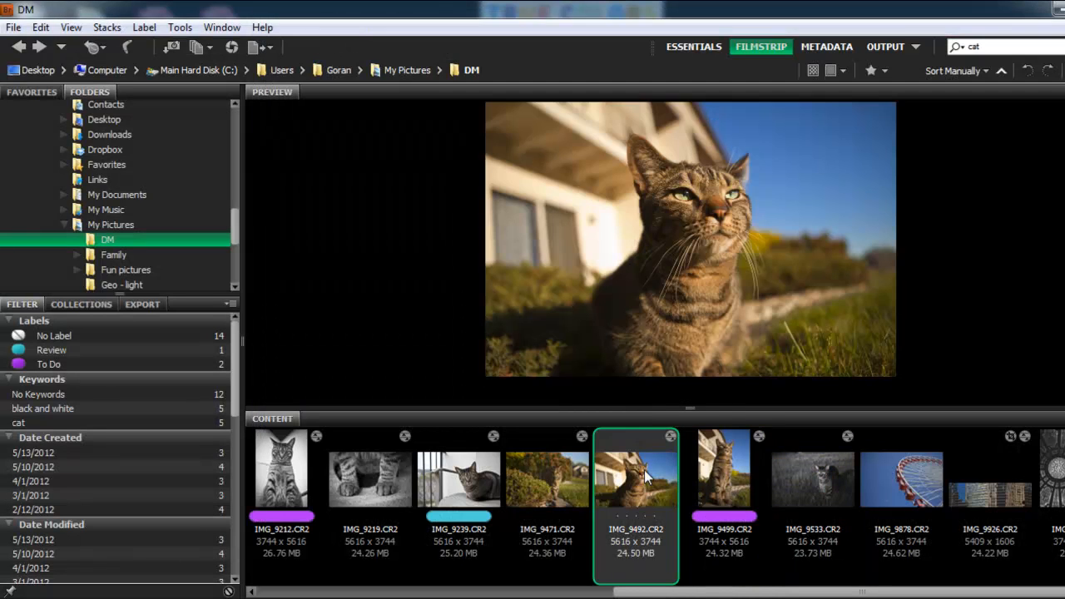
- Apply the previous Camera Raw conversion to IMG_9471.CR2, IMG_9492.CR2 and IMG_9499.CR2
{"action": "left_click", "coordinate": [543, 475]}
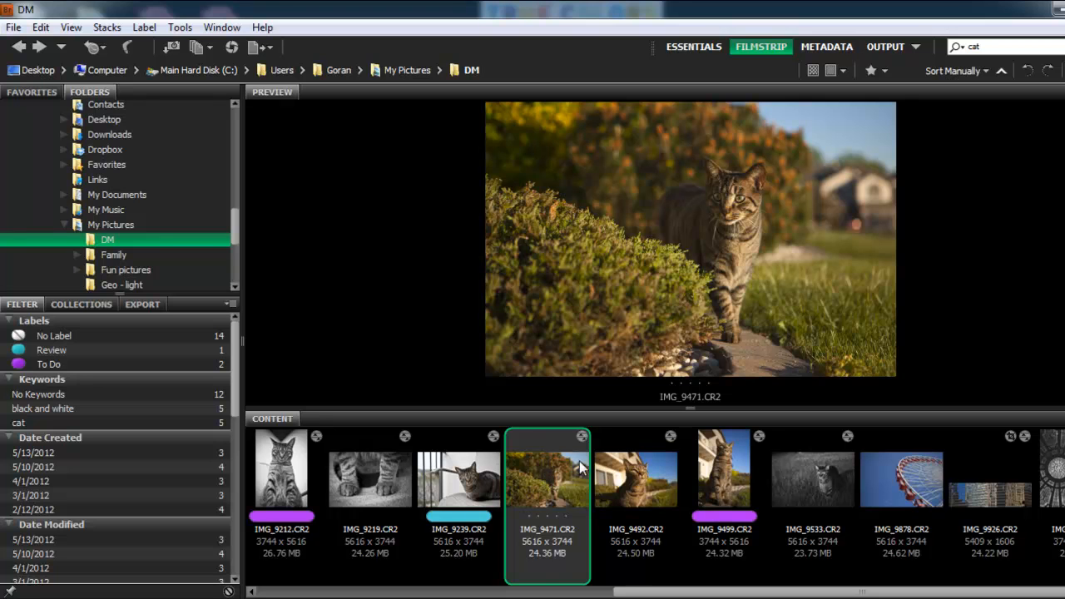
{"action": "left_click", "coordinate": [820, 483]}
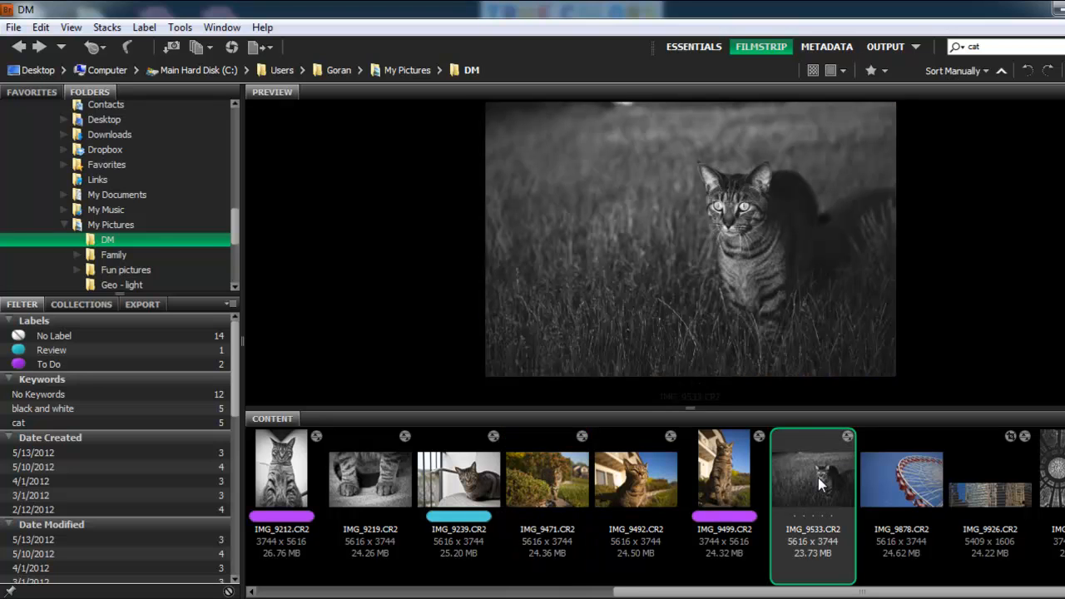
{"action": "left_click", "coordinate": [730, 476]}
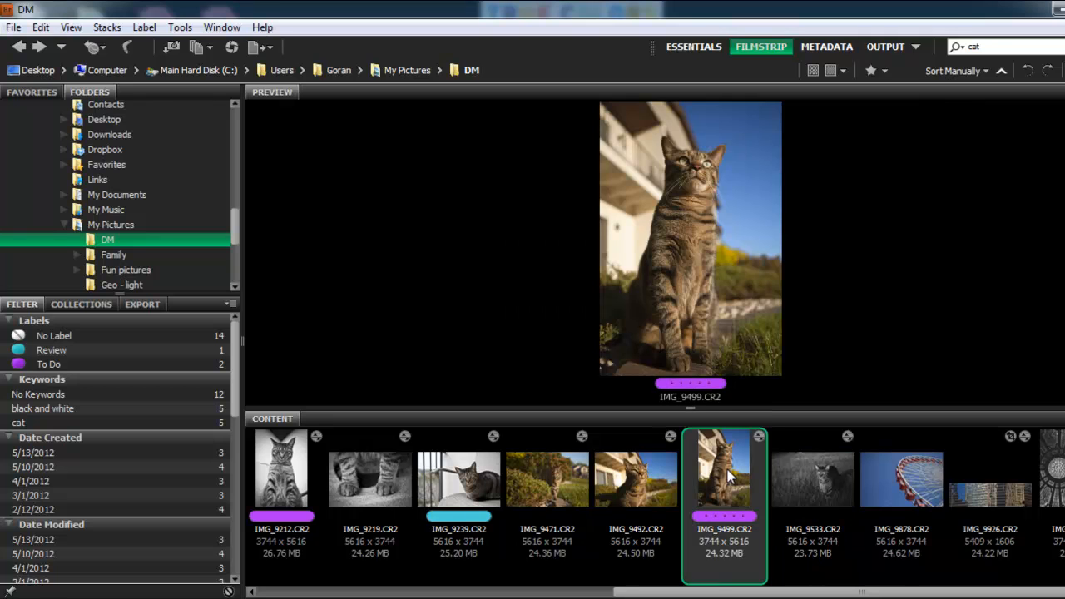
{"action": "left_click", "coordinate": [583, 490], "text": "shift"}
{"action": "right_click", "coordinate": [582, 490]}
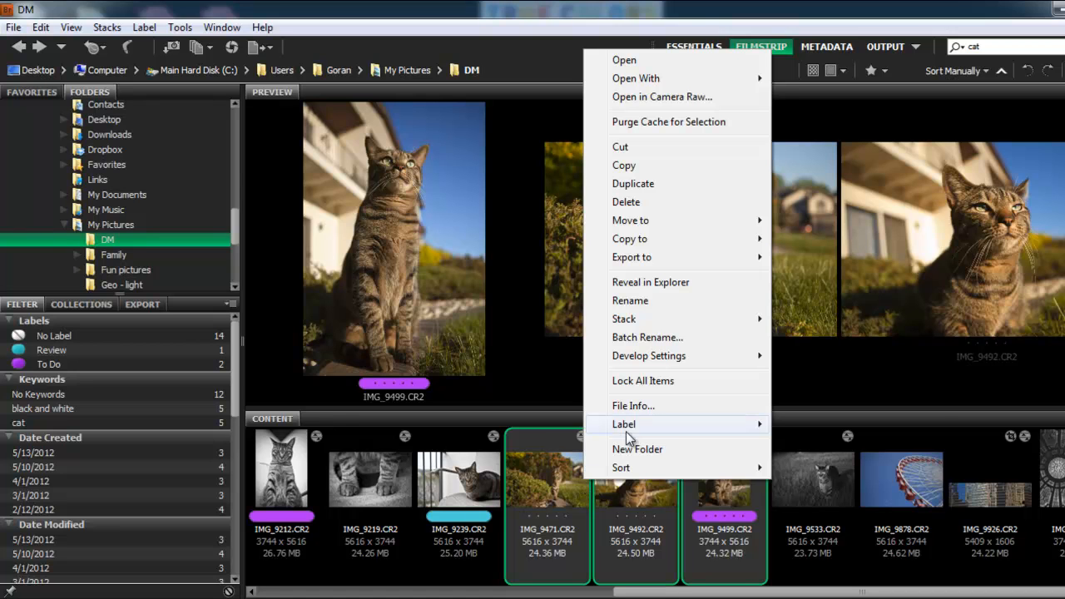
{"action": "mouse_move", "coordinate": [664, 362]}
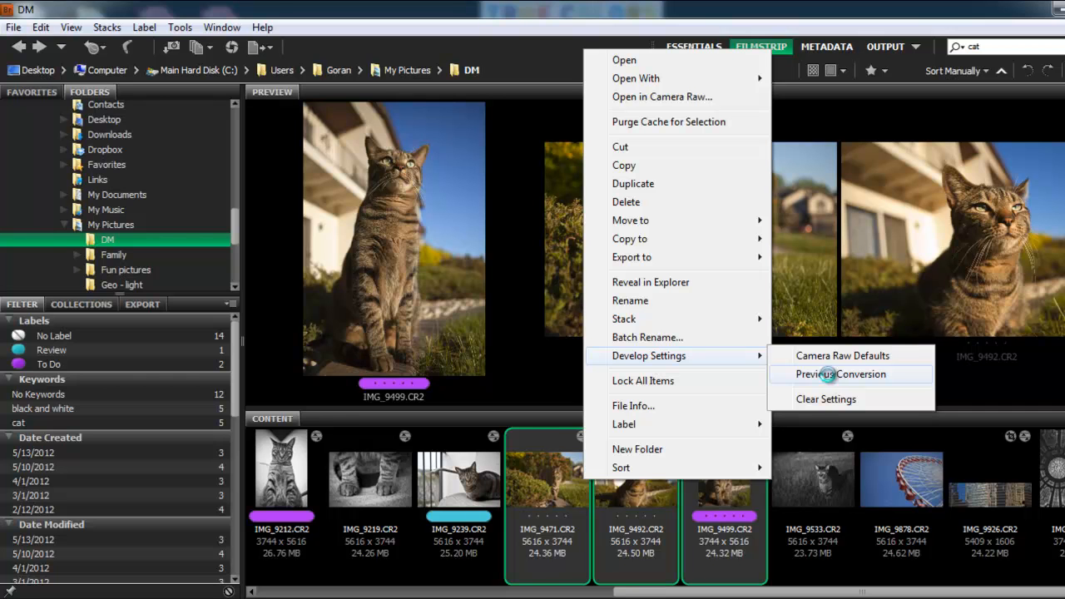
{"action": "left_click", "coordinate": [830, 375]}
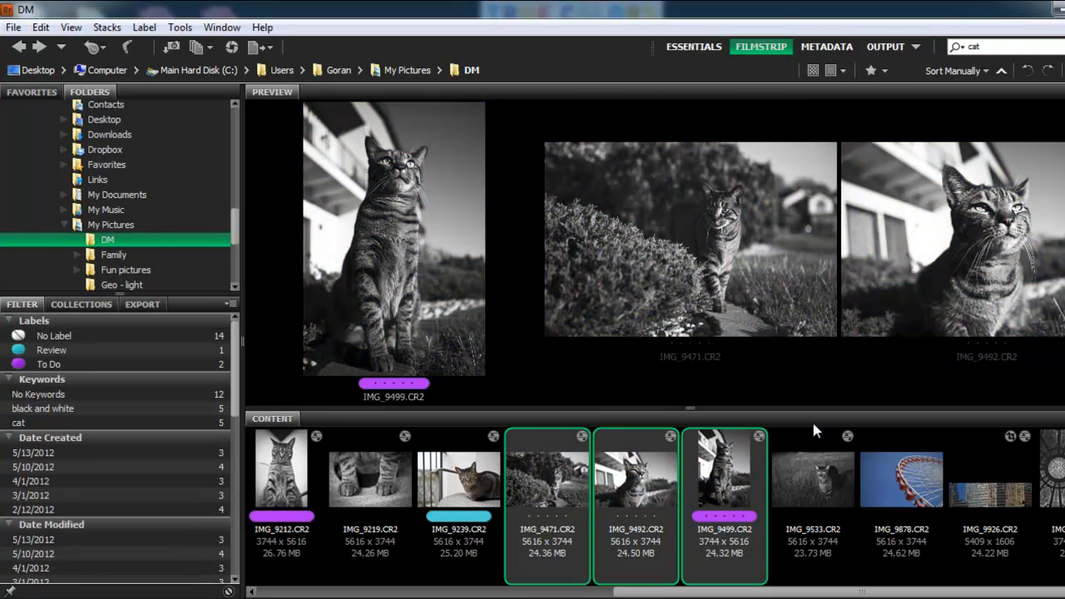
- Preview the converted cat images and IMG_9878.CR2 one by one
{"action": "left_click", "coordinate": [820, 480]}
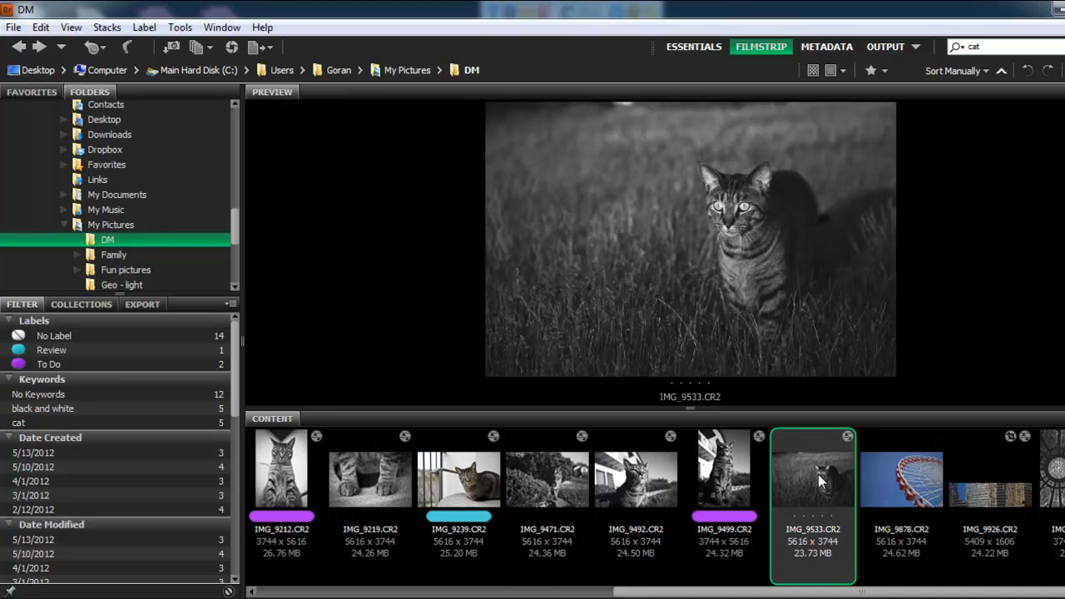
{"action": "left_click", "coordinate": [733, 481]}
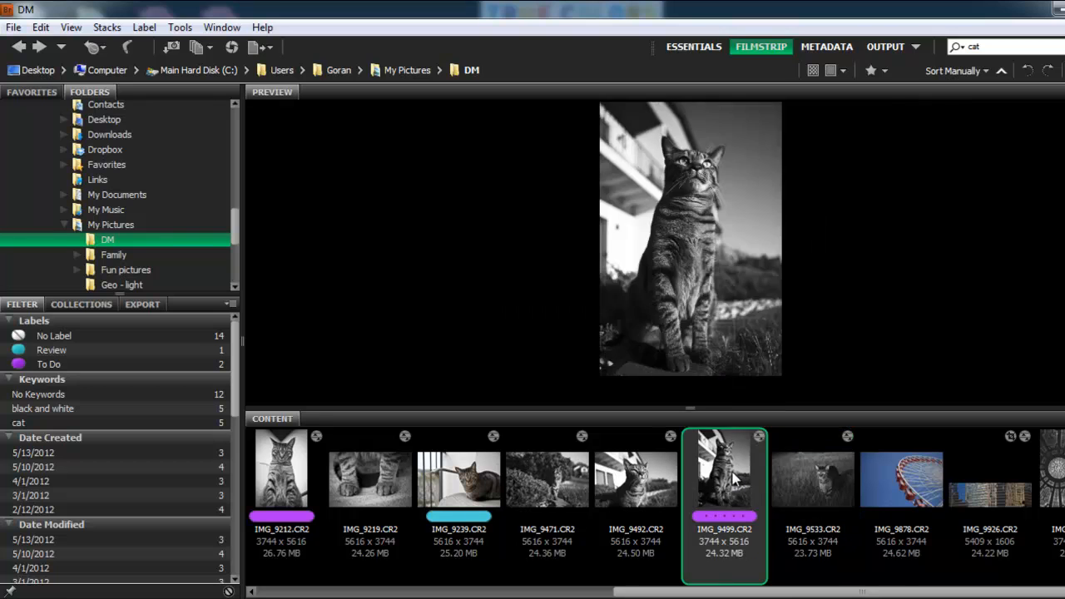
{"action": "left_click", "coordinate": [653, 483]}
{"action": "left_click", "coordinate": [580, 491]}
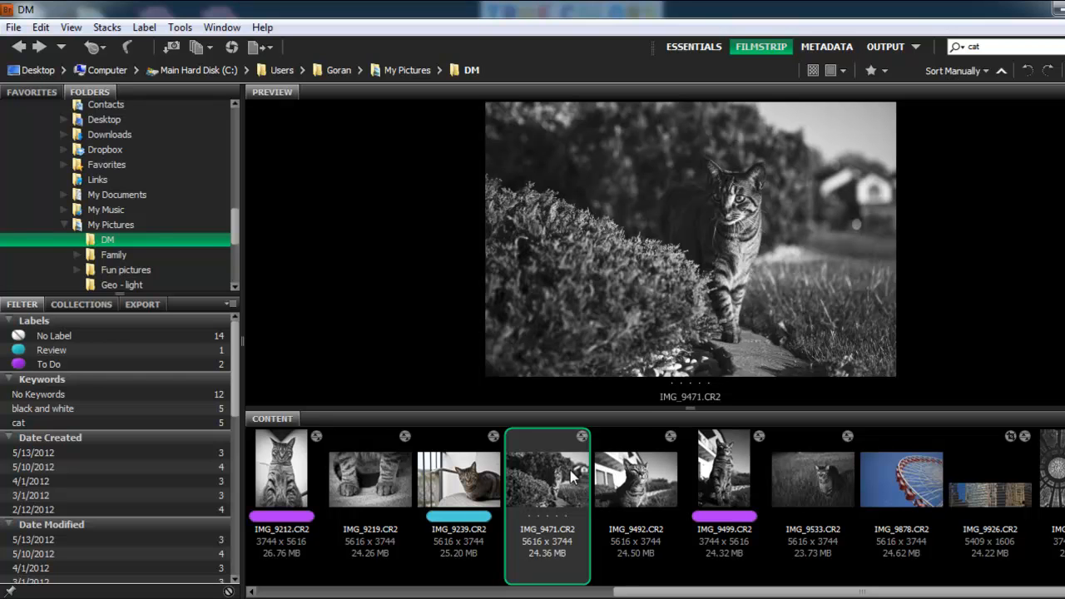
{"action": "left_click", "coordinate": [926, 491]}
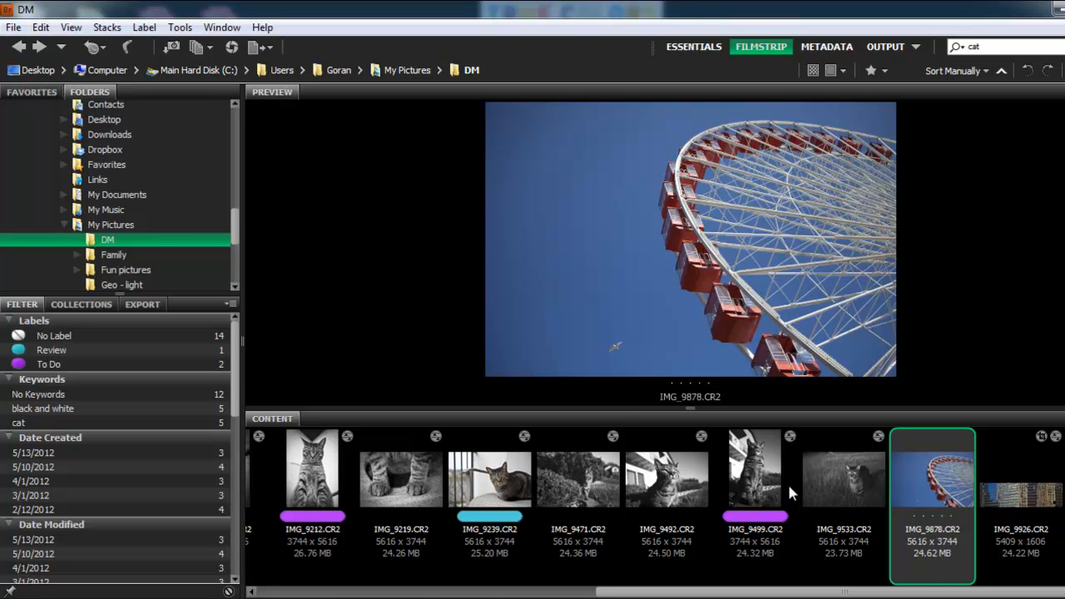
- Select all images and remove their labels
{"action": "key", "text": "ctrl+a"}
{"action": "right_click", "coordinate": [740, 480]}
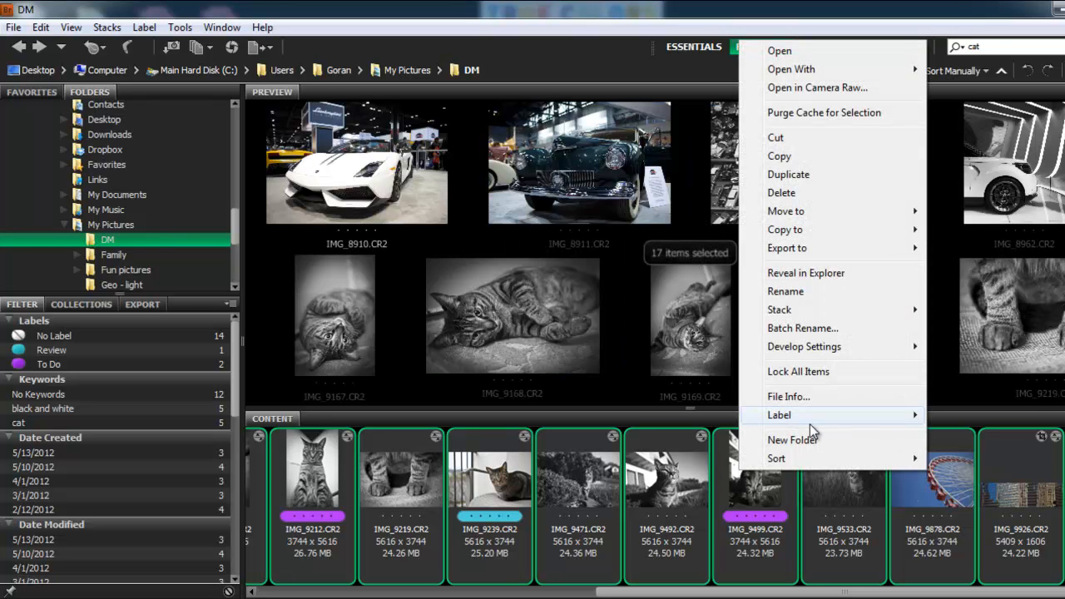
{"action": "mouse_move", "coordinate": [814, 420]}
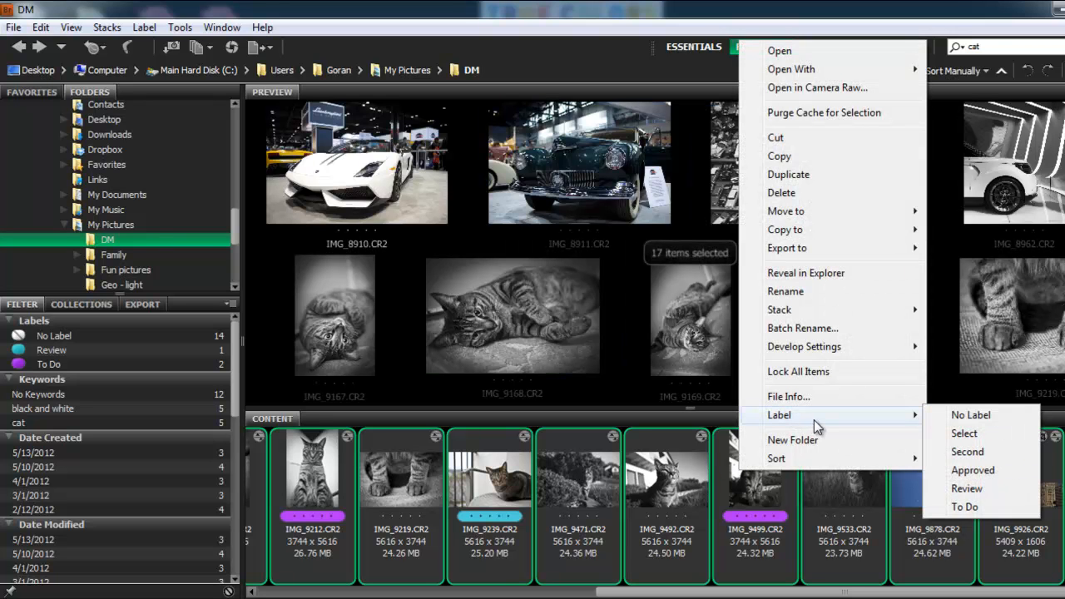
{"action": "left_click", "coordinate": [971, 417]}
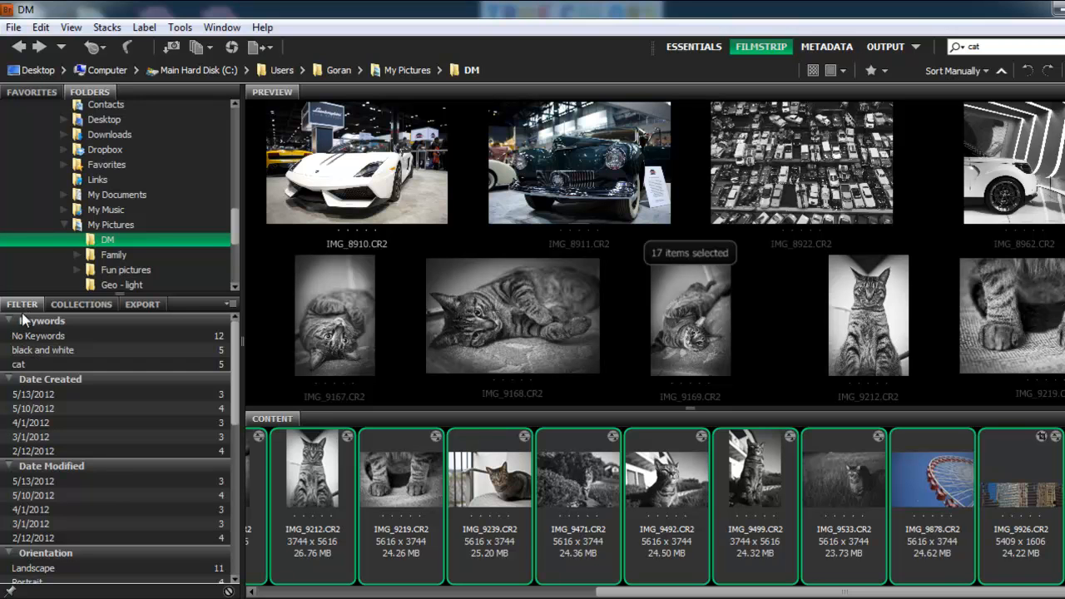
- Select all images again and open Batch Rename
{"action": "left_click", "coordinate": [945, 488]}
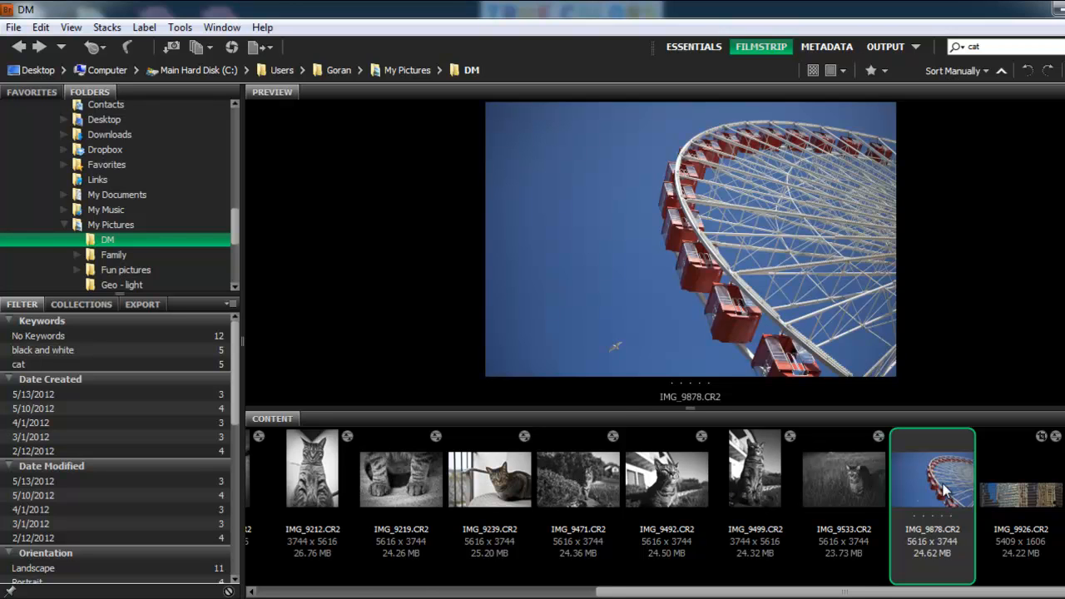
{"action": "key", "text": "ctrl+a"}
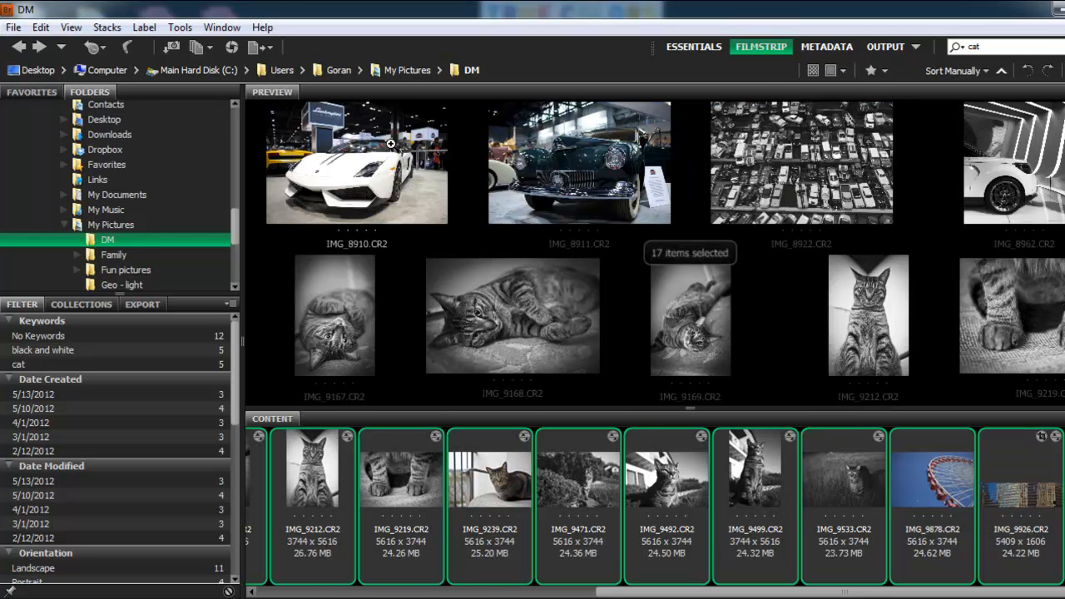
{"action": "left_click", "coordinate": [179, 27]}
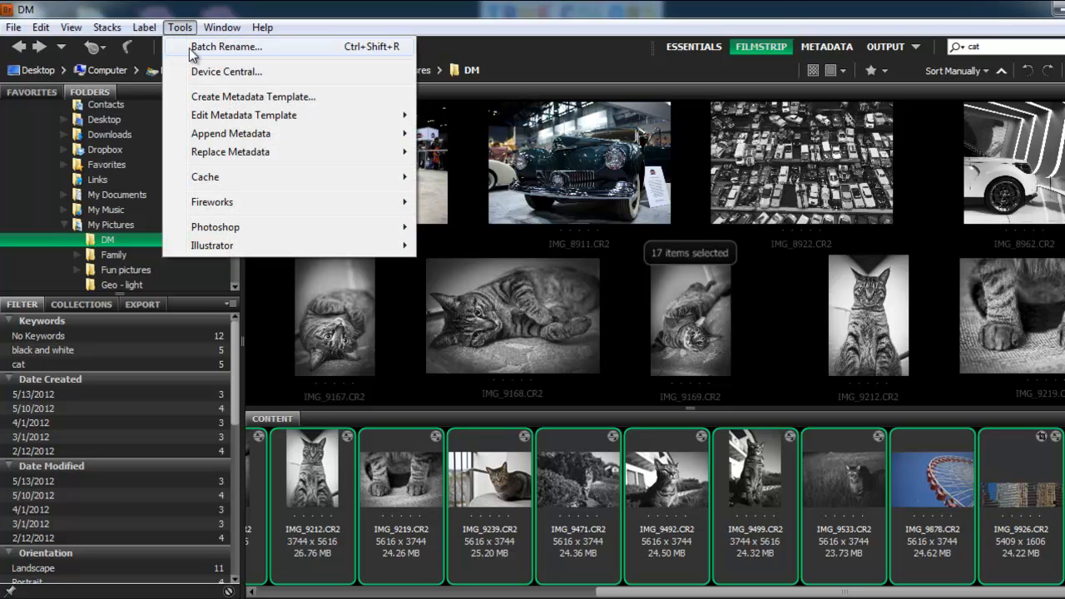
{"action": "left_click", "coordinate": [377, 50]}
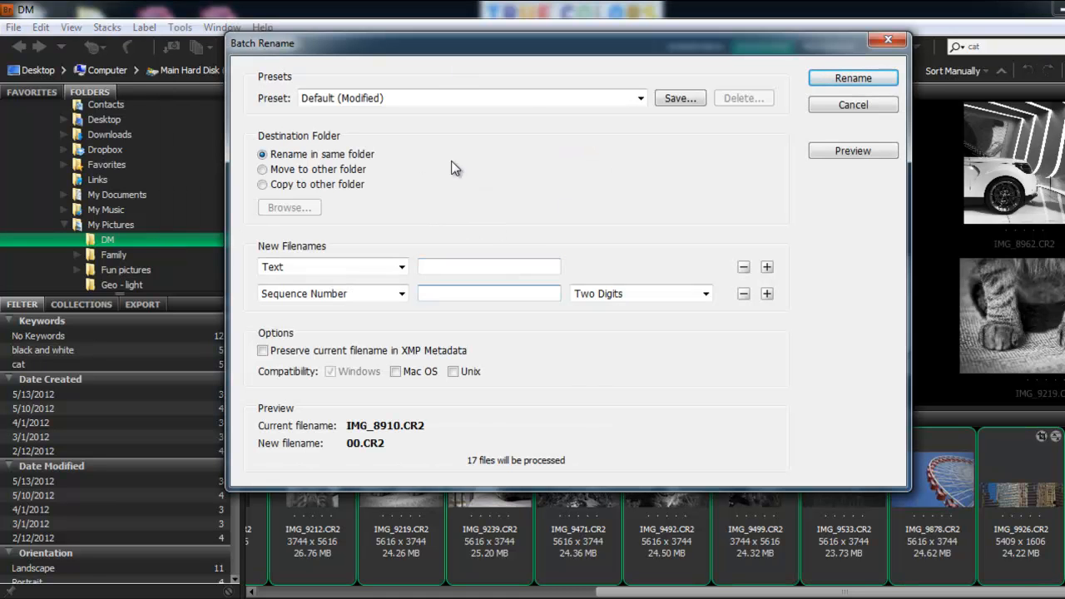
- Set the first new filename element to Text with the value "D&M Imaging_"
{"action": "left_click", "coordinate": [402, 267]}
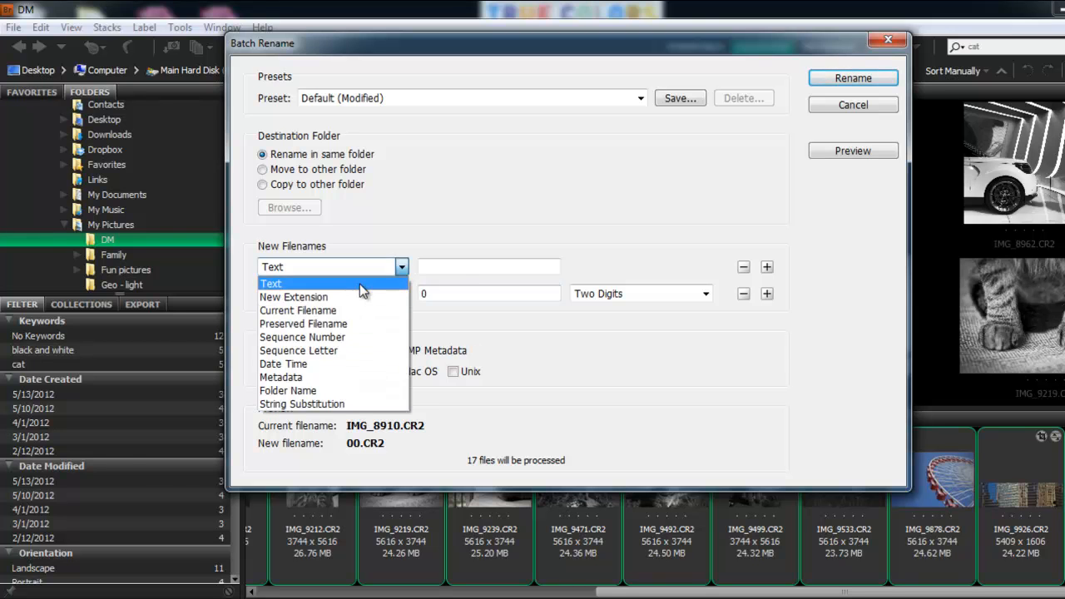
{"action": "left_click", "coordinate": [359, 284]}
{"action": "left_click", "coordinate": [457, 267]}
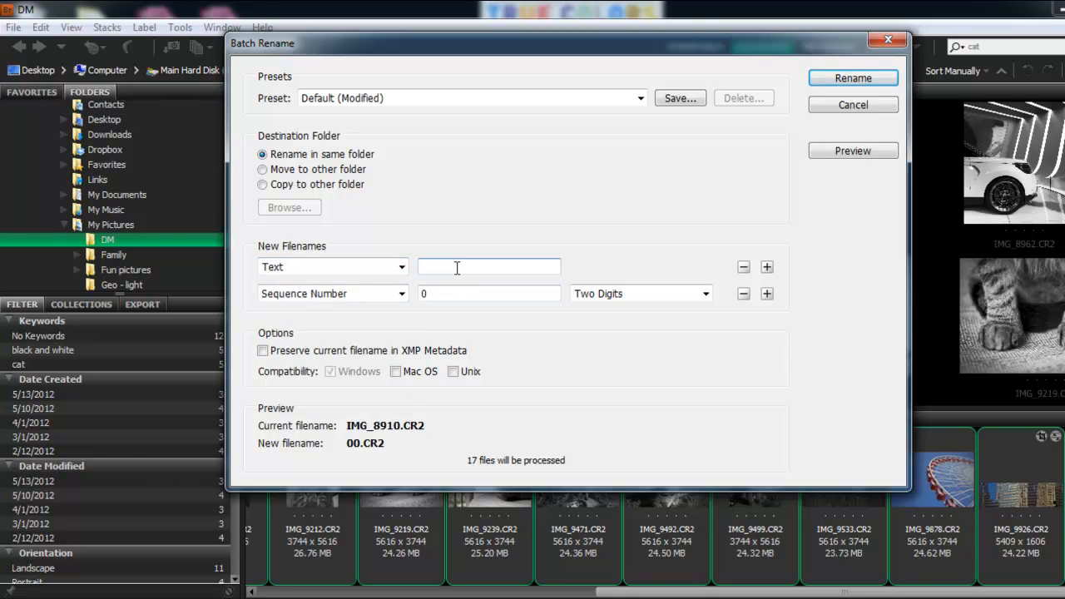
{"action": "type", "text": "D&M Imaging_"}
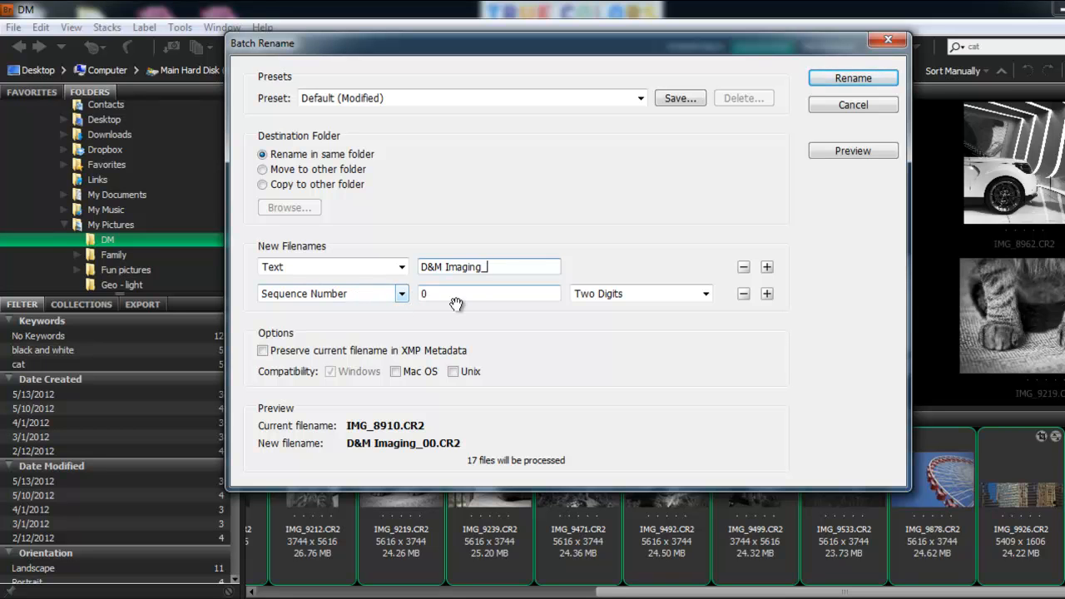
- Set the sequence number to Three Digits starting at 1
{"action": "left_click", "coordinate": [636, 298]}
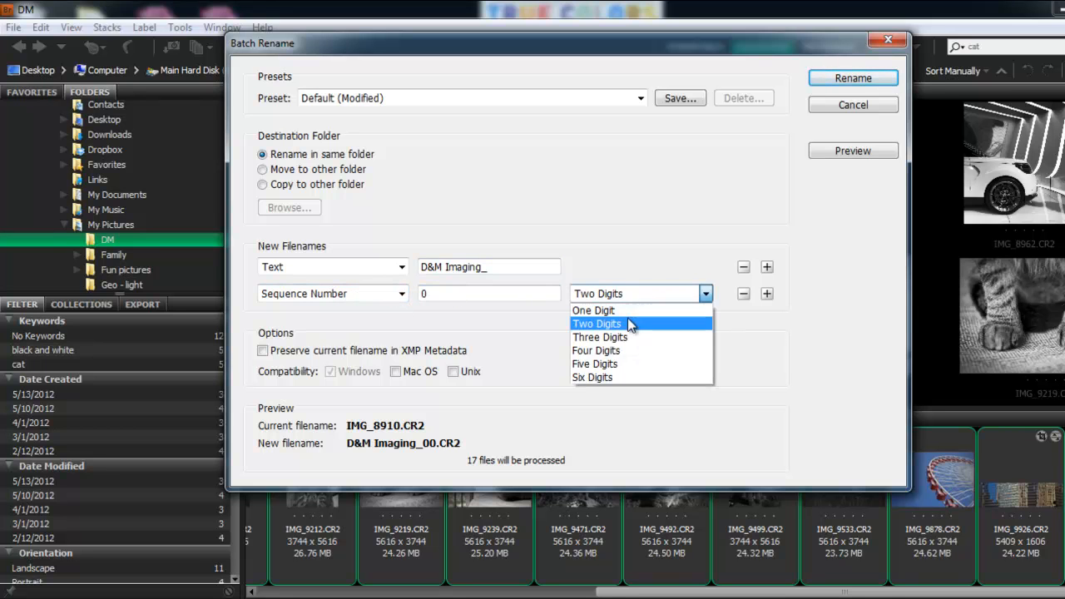
{"action": "left_click", "coordinate": [629, 324]}
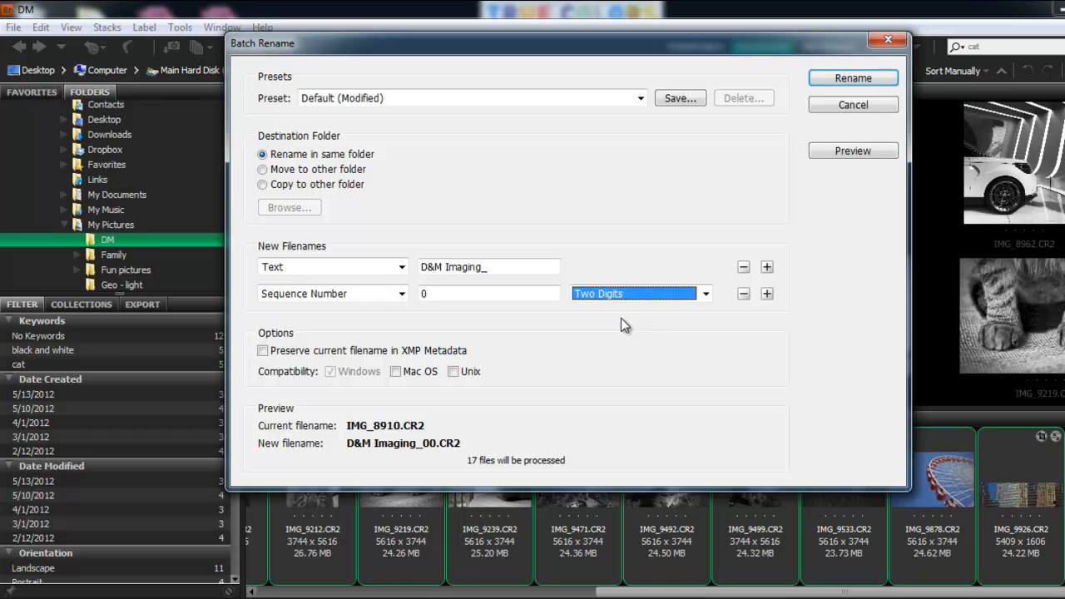
{"action": "left_click", "coordinate": [618, 294]}
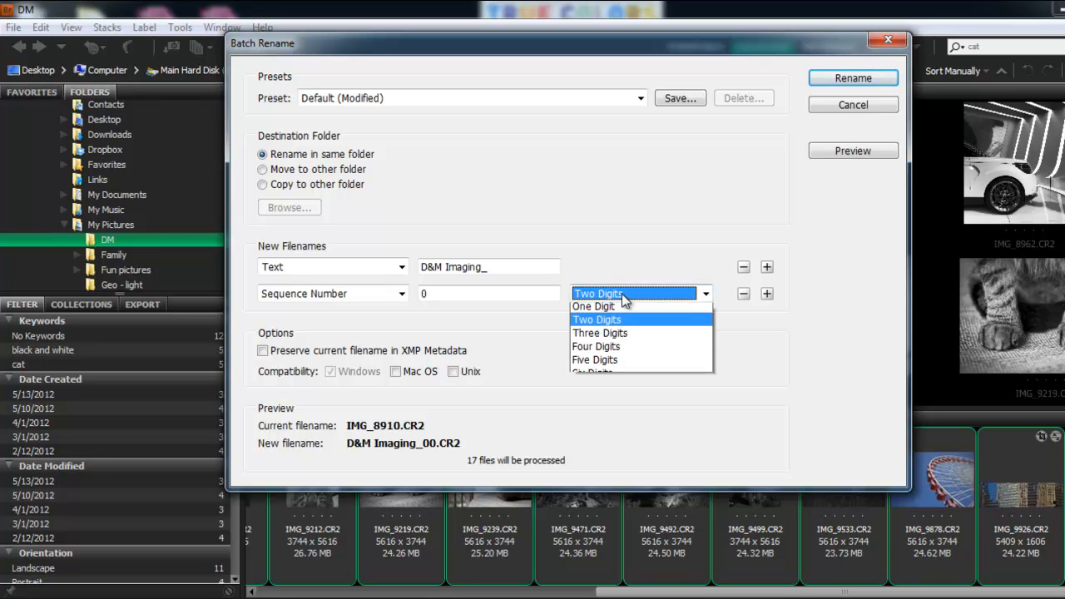
{"action": "left_click", "coordinate": [620, 341]}
{"action": "key", "text": "shift+Tab"}
{"action": "type", "text": "1"}
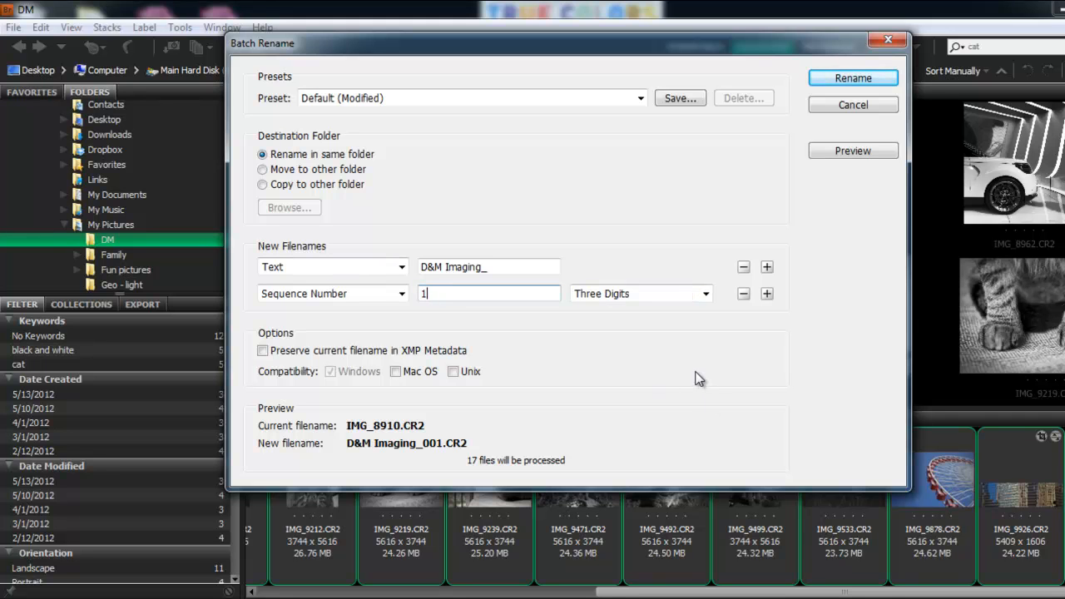
{"action": "left_click", "coordinate": [767, 294]}
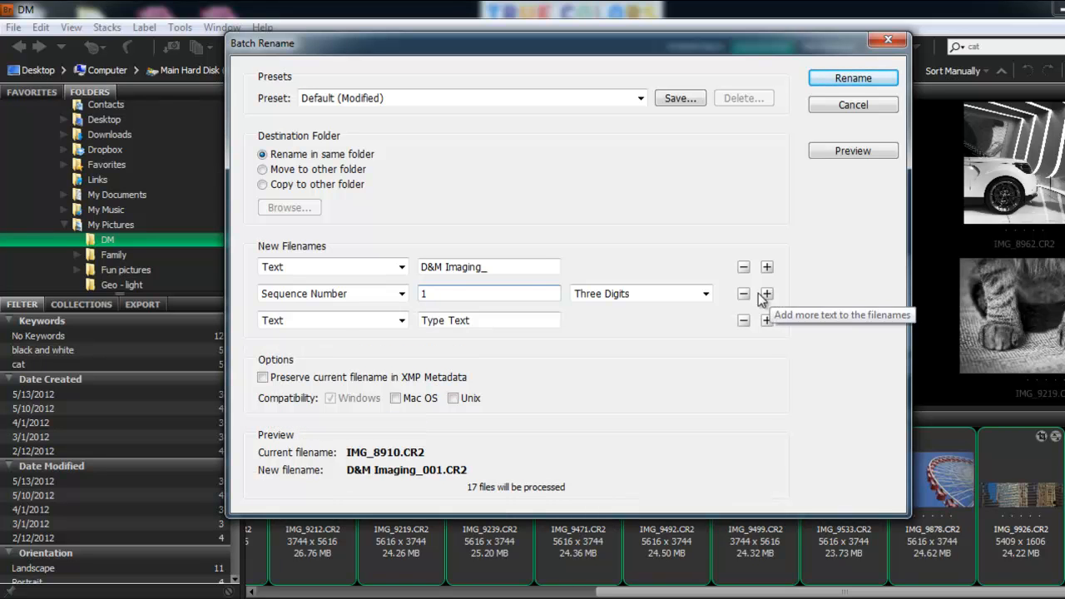
{"action": "left_click", "coordinate": [335, 321]}
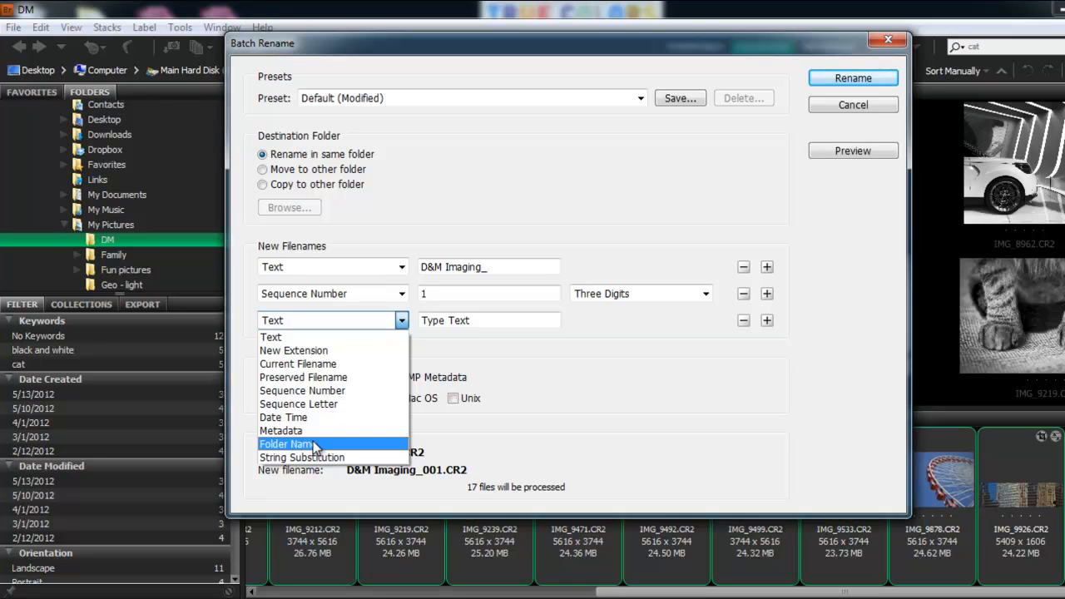
{"action": "left_click", "coordinate": [666, 343]}
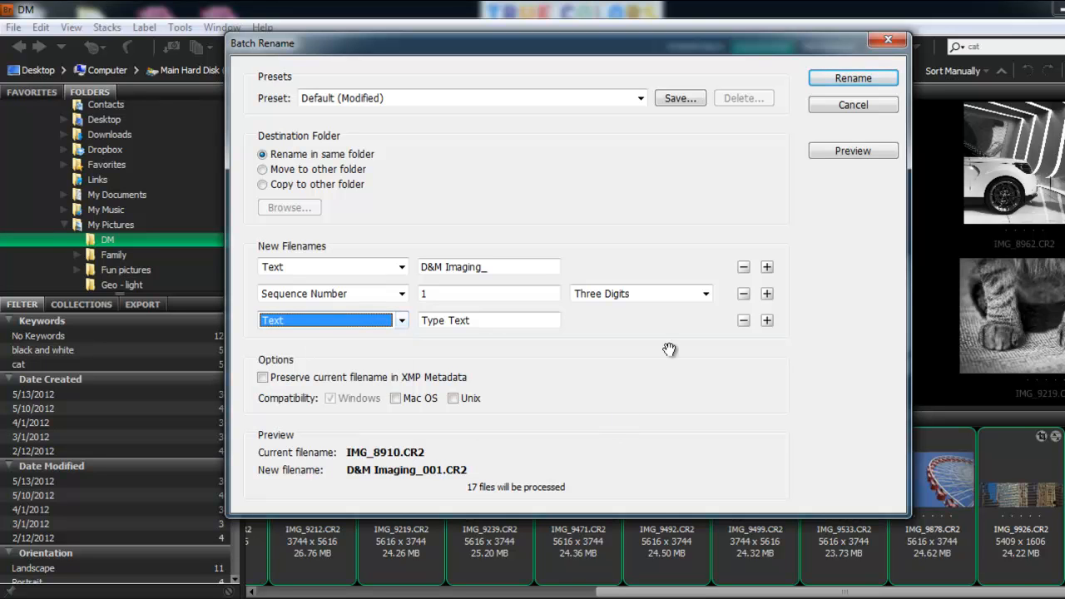
{"action": "left_click", "coordinate": [743, 321]}
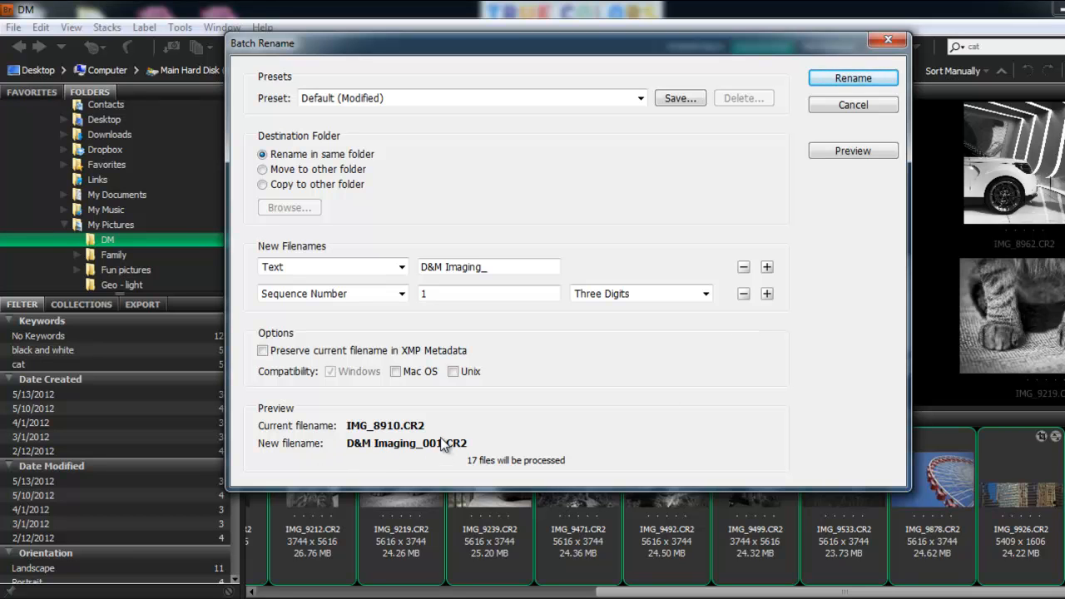
- Run the batch rename on the selected files
{"action": "left_click", "coordinate": [849, 76]}
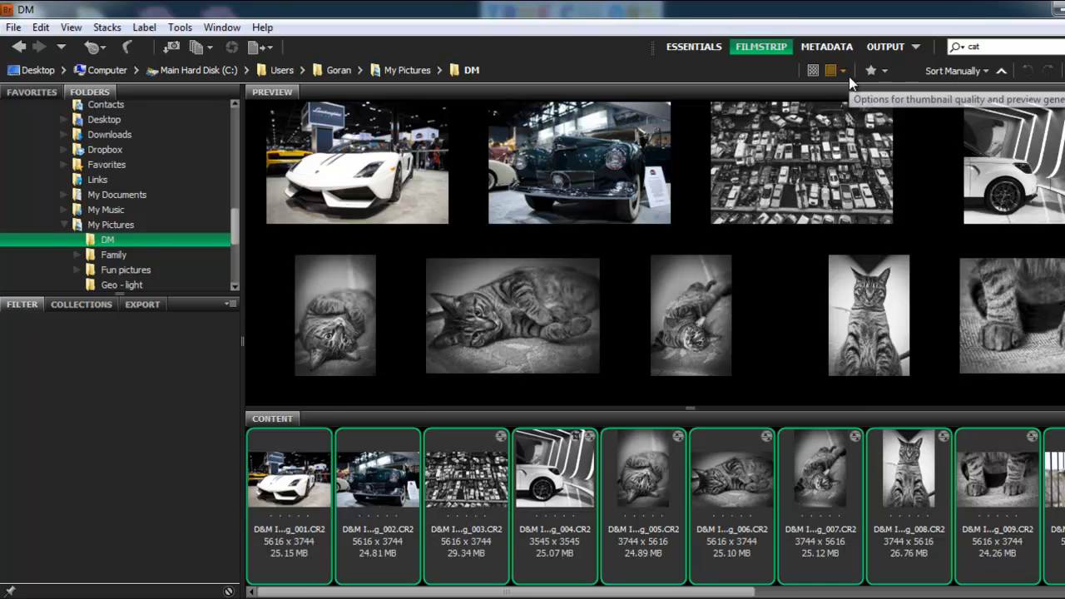
- Browse through the renamed images
{"action": "left_click", "coordinate": [451, 489]}
{"action": "left_click", "coordinate": [372, 487]}
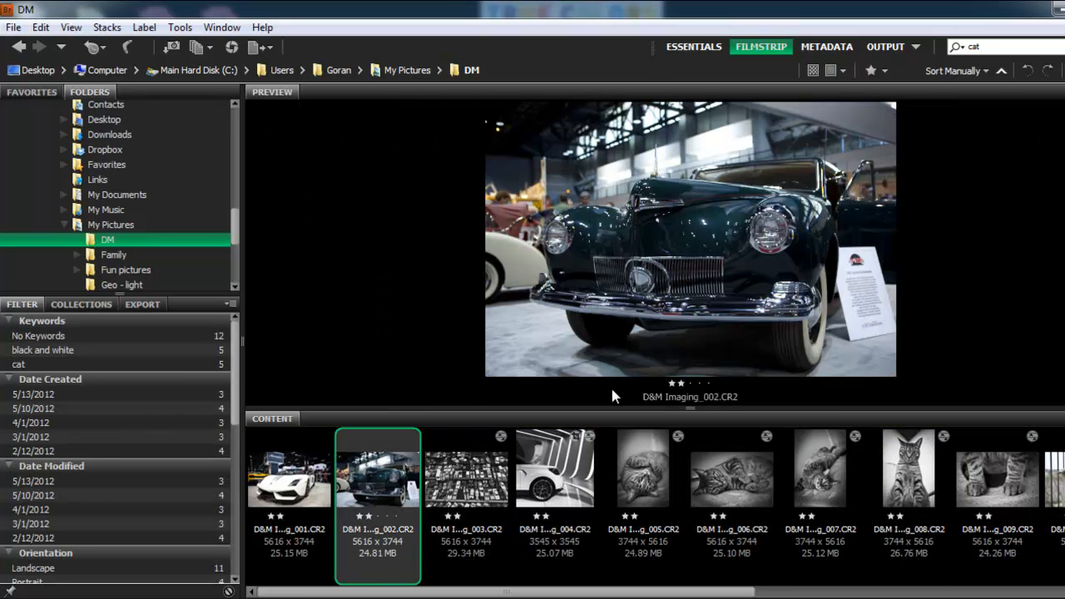
{"action": "left_click", "coordinate": [743, 467]}
{"action": "key", "text": "Right"}
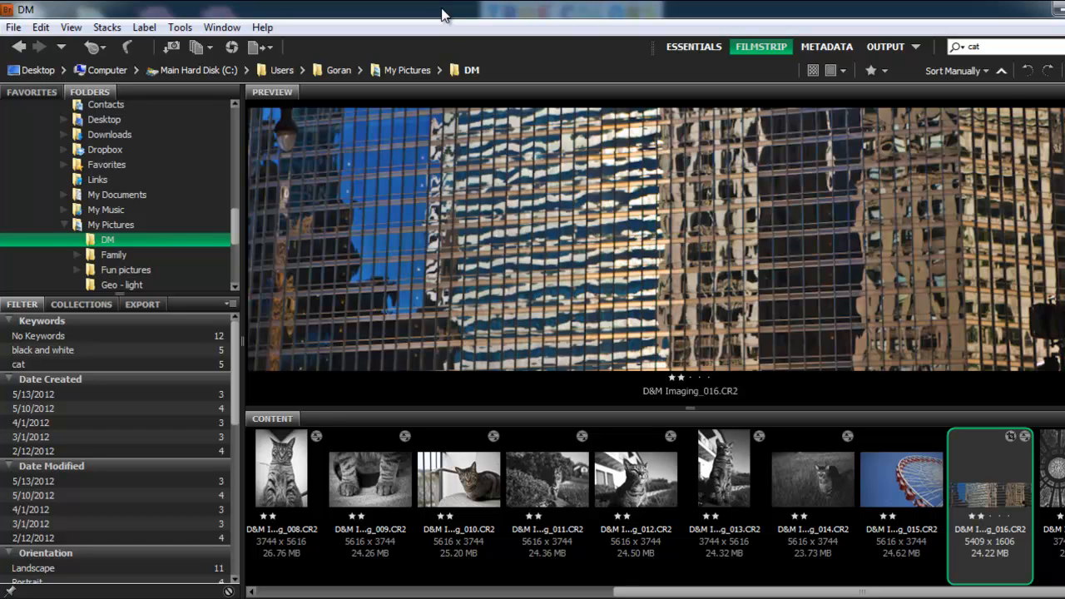
- Select D&M Imaging_014, _015 and _016 and send them to Merge to HDR Pro in Photoshop
{"action": "left_click", "coordinate": [820, 496]}
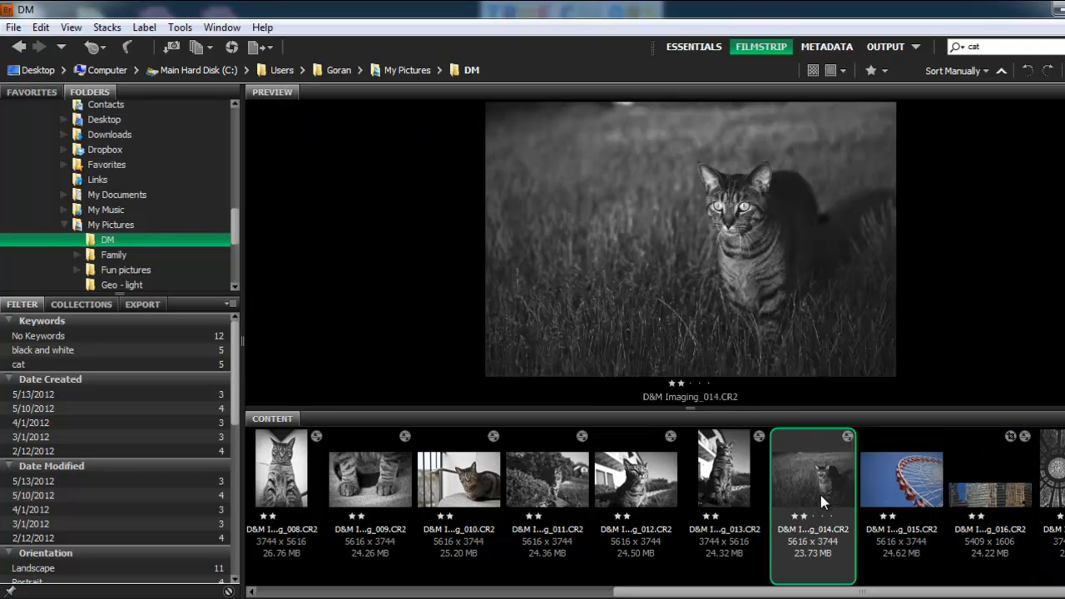
{"action": "left_click", "coordinate": [897, 478], "text": "ctrl"}
{"action": "left_click", "coordinate": [999, 489], "text": "ctrl"}
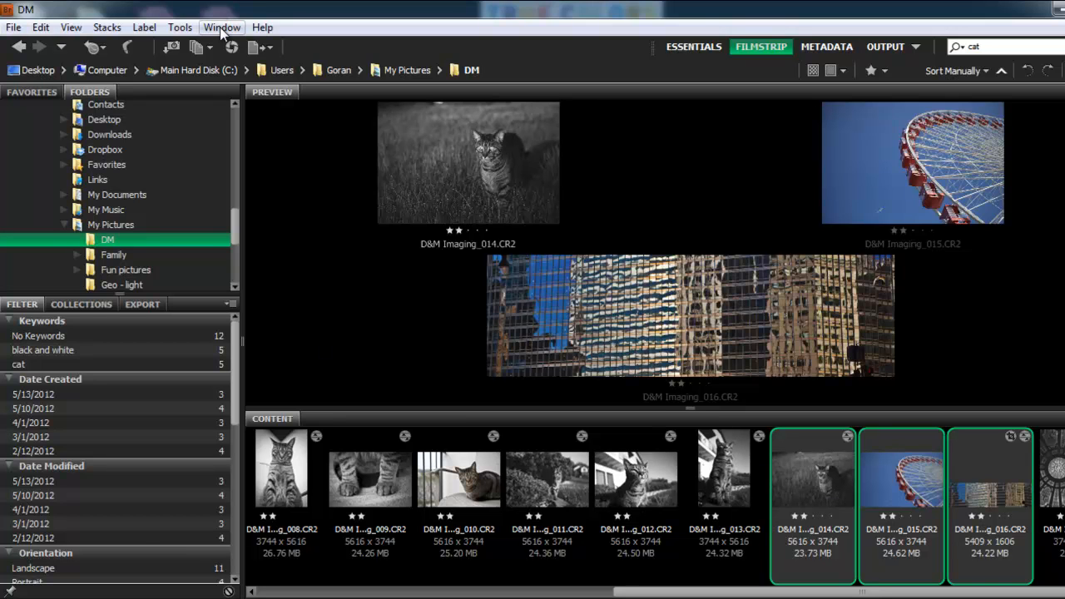
{"action": "left_click", "coordinate": [181, 30]}
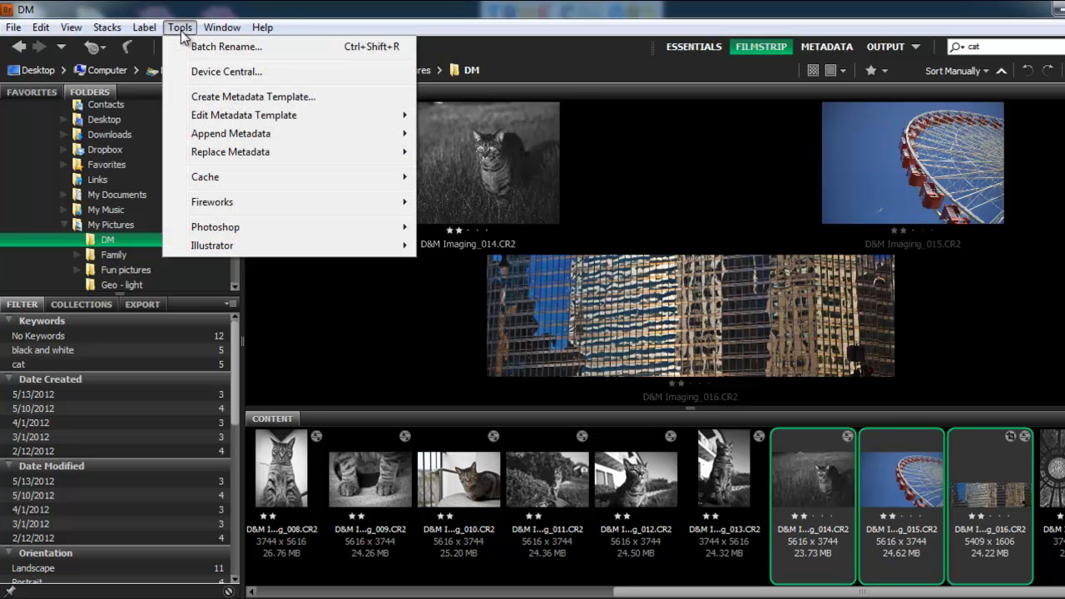
{"action": "mouse_move", "coordinate": [252, 228]}
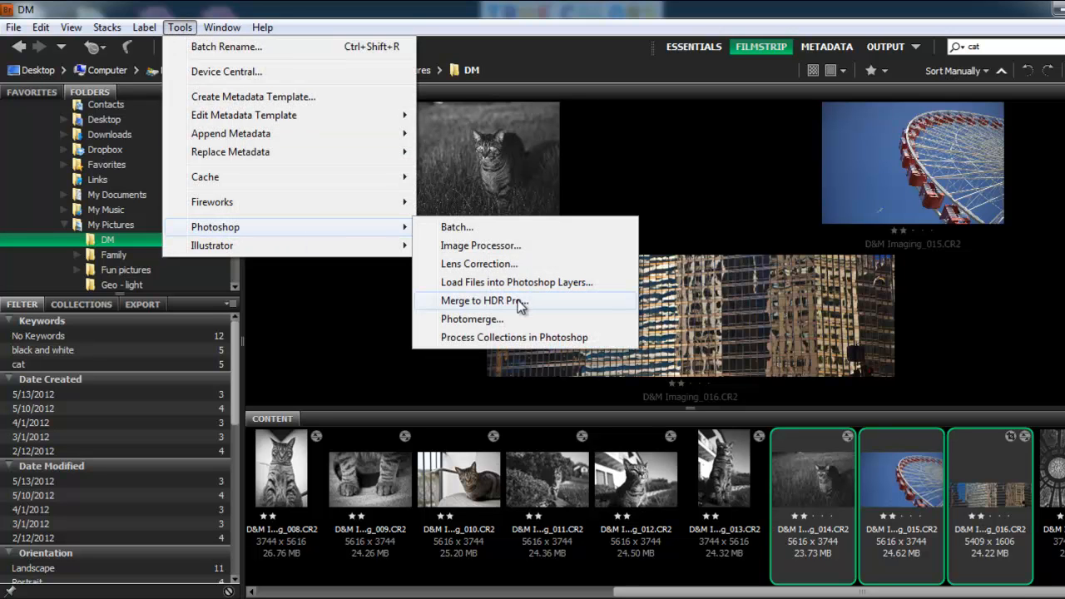